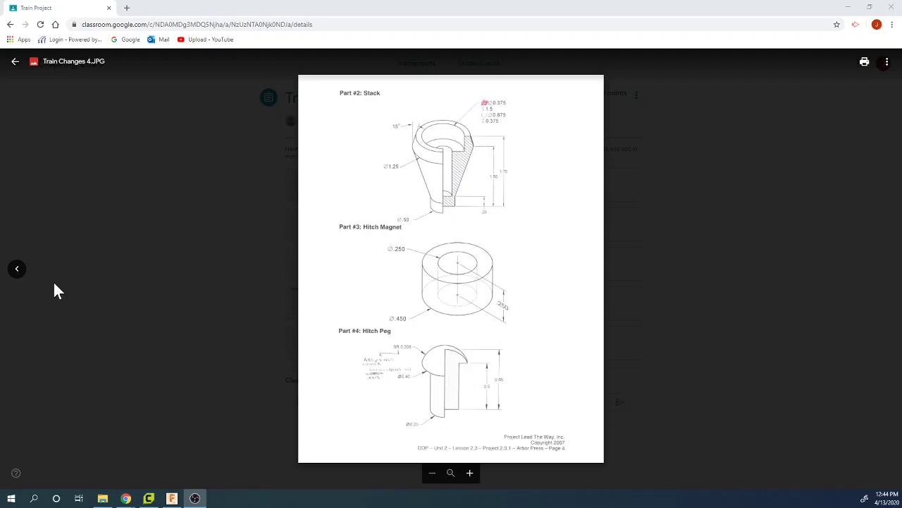
Page through the part drawings in the browser to the train parts list
left_click(15, 271)
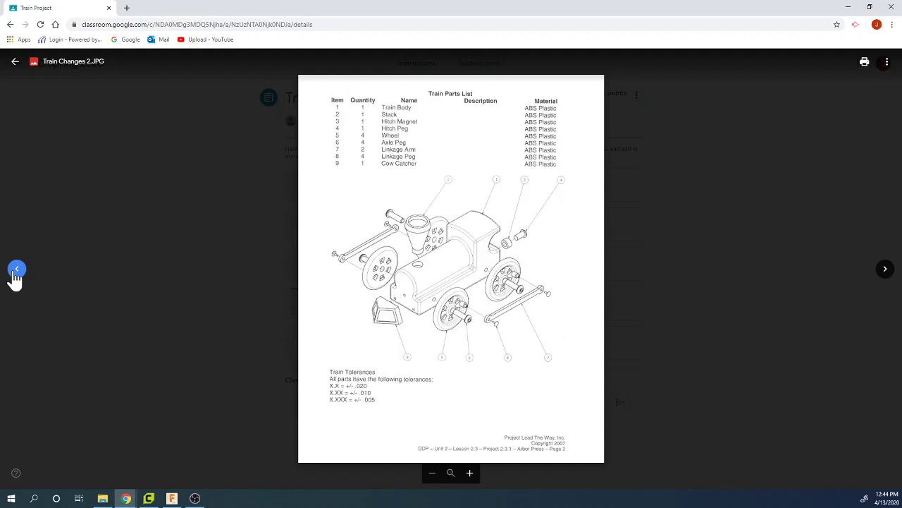
left_click(16, 271)
left_click(890, 275)
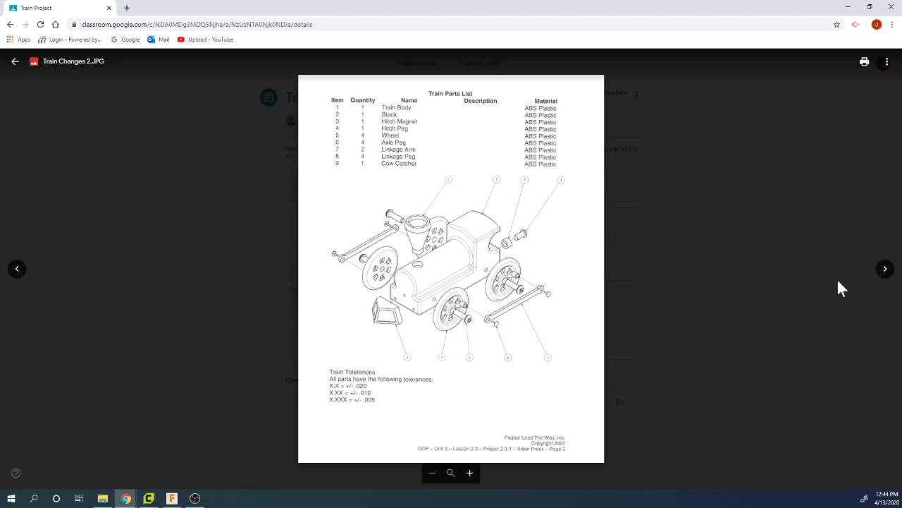
left_click(881, 276)
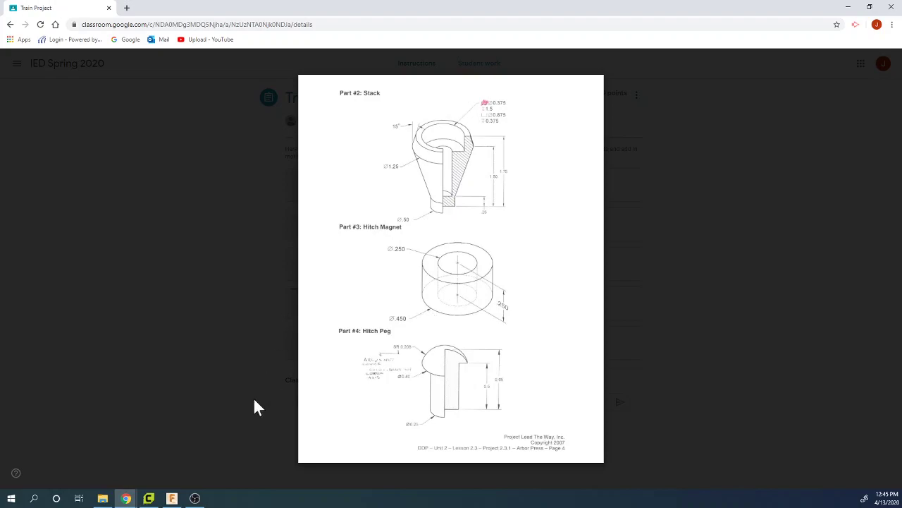
Add a new component under the root design and name it Hitch Magnet
left_click(178, 497)
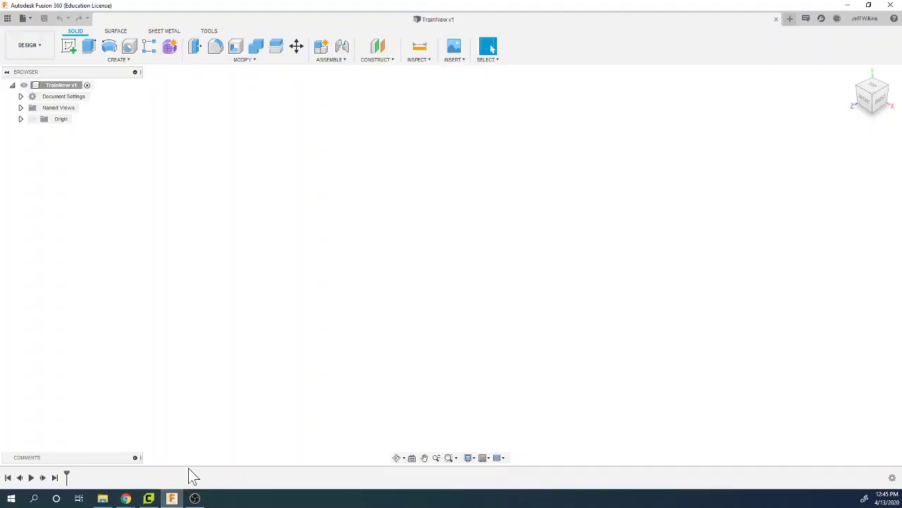
right_click(73, 88)
left_click(88, 96)
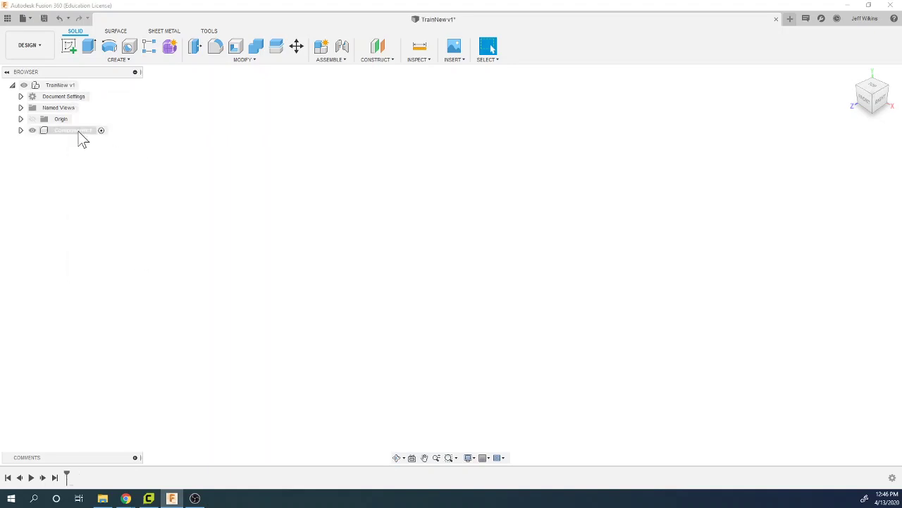
double_click(78, 134)
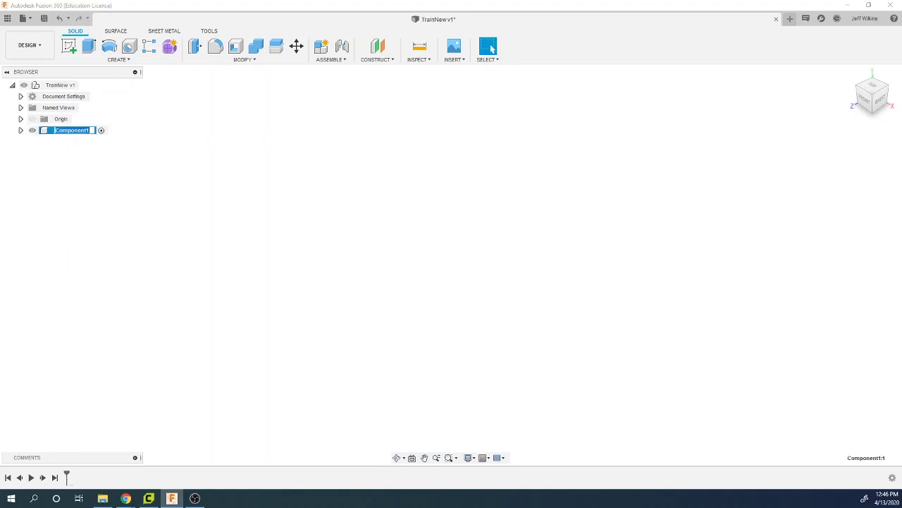
type("Hitch Magnet")
key("Return")
On the XY plane, sketch a 0.45-diameter circle centred on the origin and finish the sketch
left_click(68, 46)
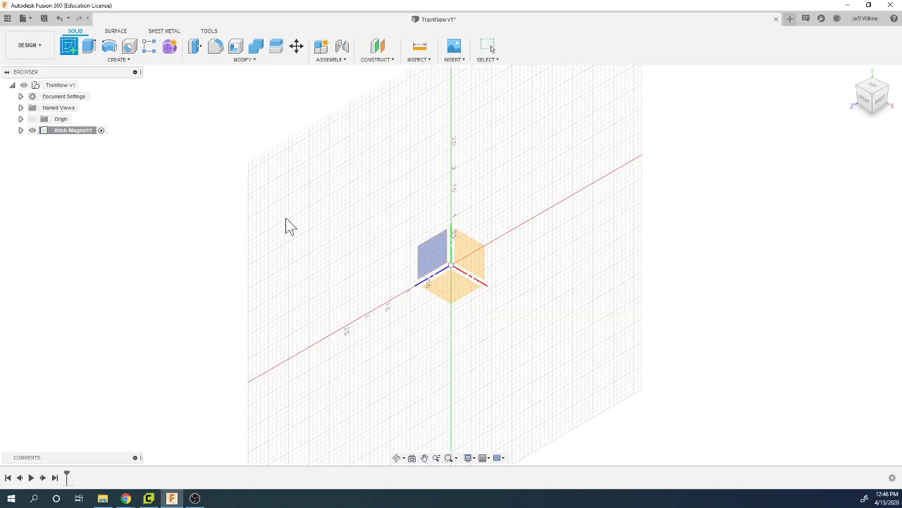
left_click(461, 289)
key("c")
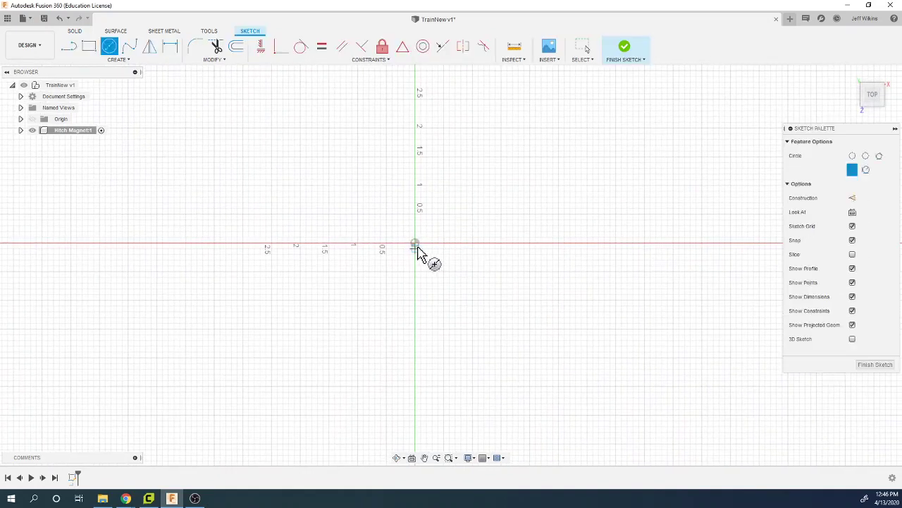
left_click(415, 244)
left_click(451, 280)
key("d")
left_click(480, 304)
type(".45")
key("Return")
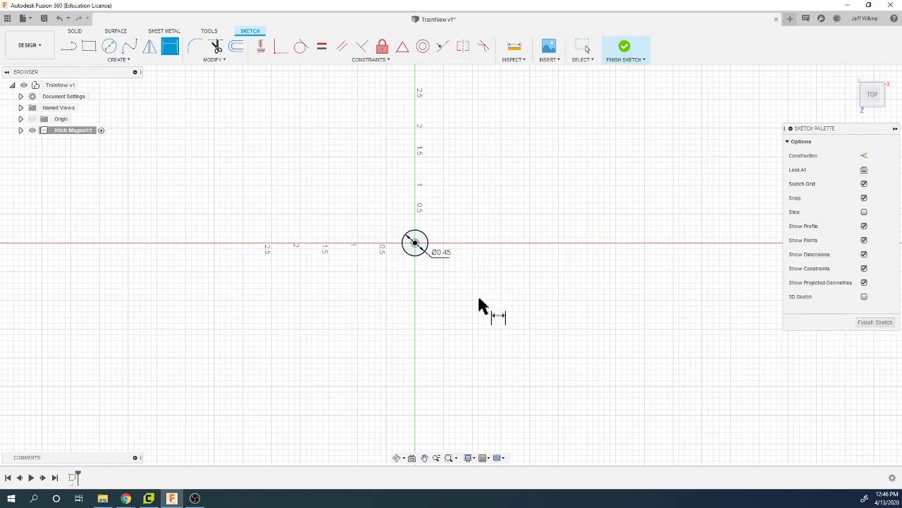
left_click(638, 44)
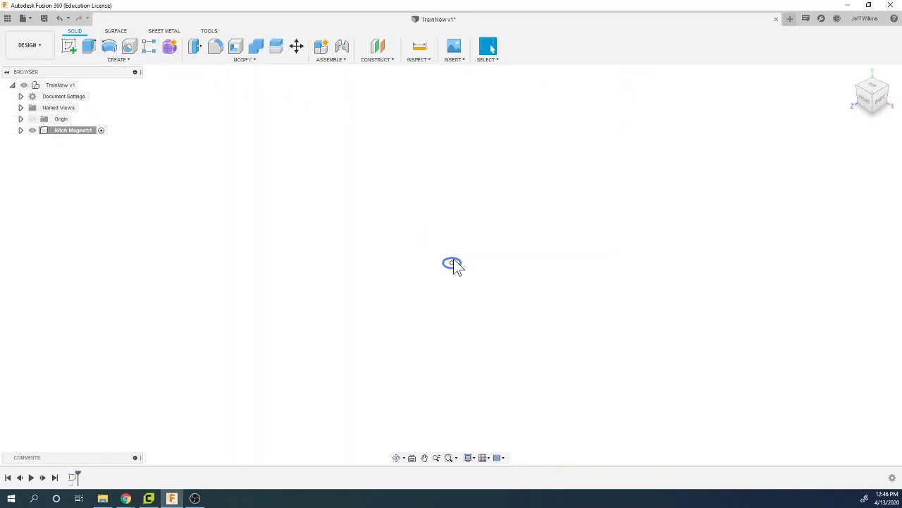
scroll(455, 264, "up", 3)
mouse_move(126, 499)
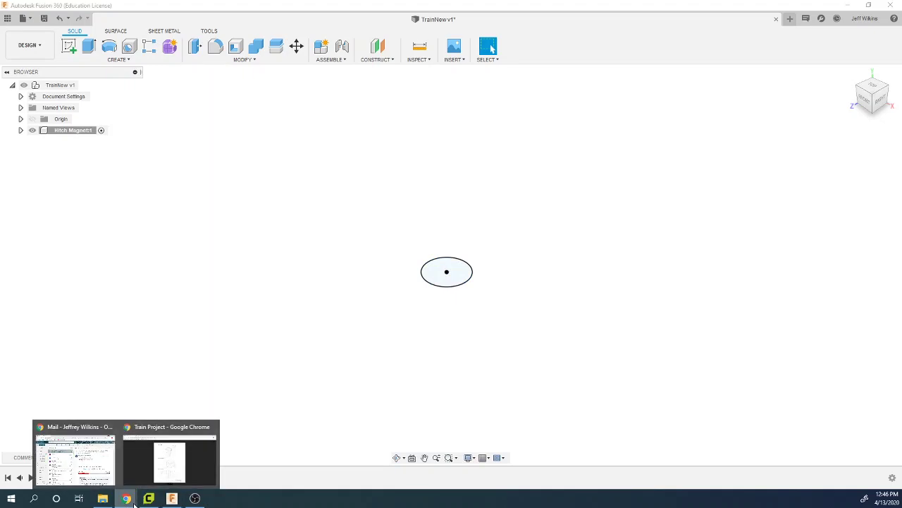
Extrude the circle profile into a solid cylinder
left_click(173, 469)
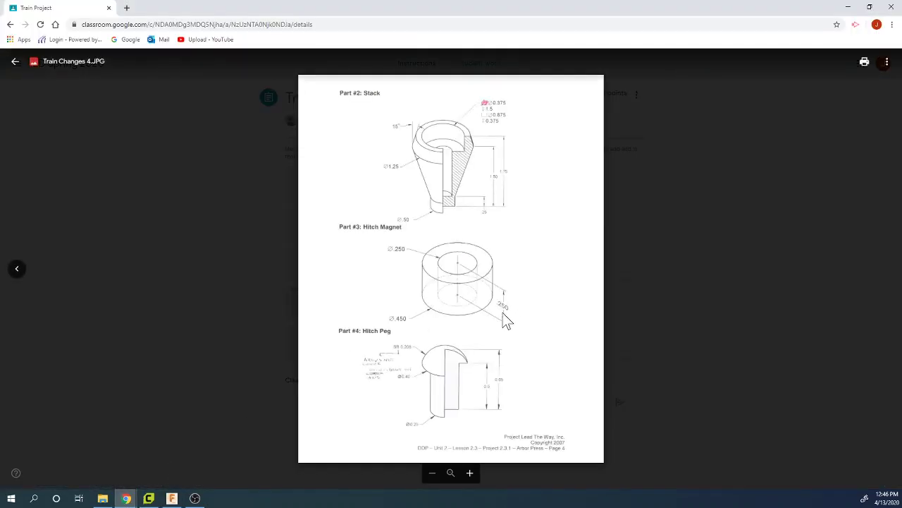
left_click(173, 498)
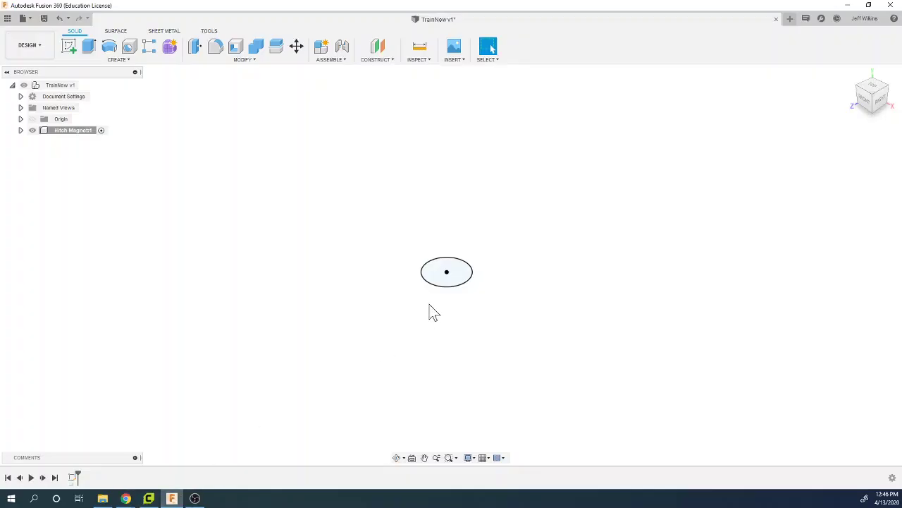
key("e")
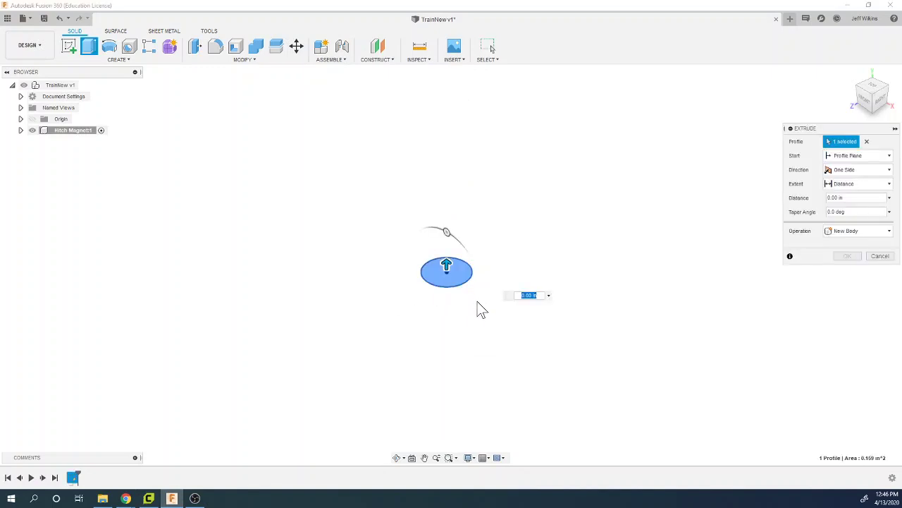
key("Return")
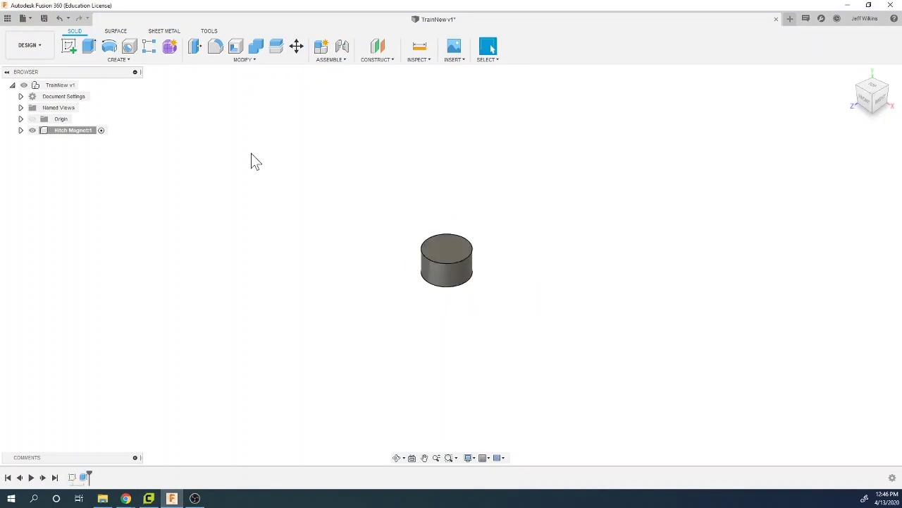
Cut a 0.25-diameter hole through all of the cylinder from its top face
left_click(129, 46)
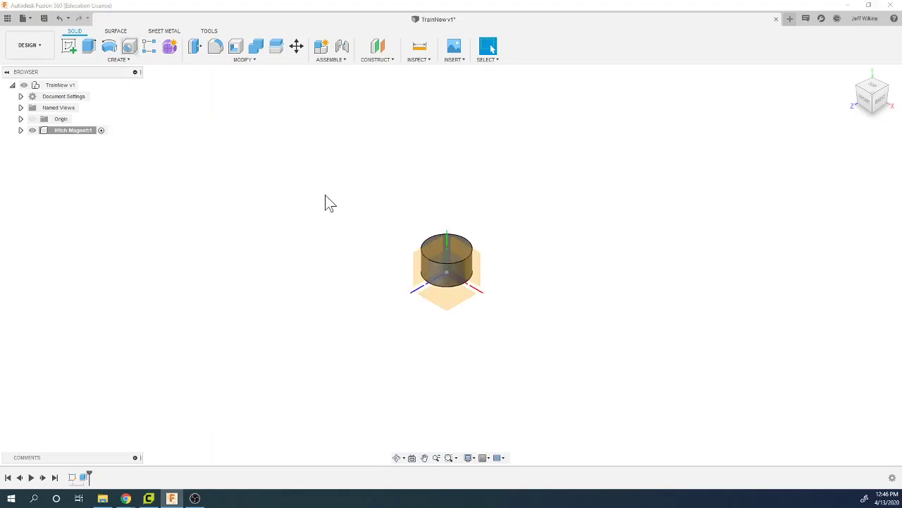
left_click(445, 251)
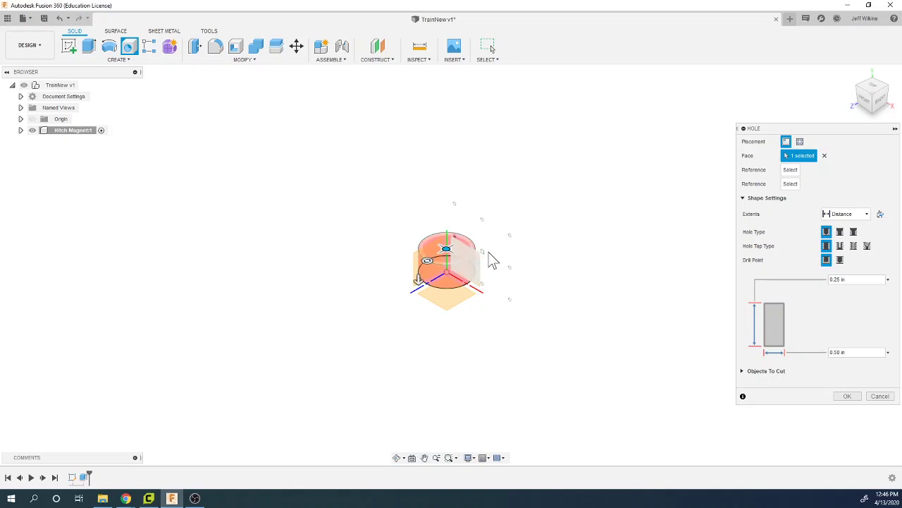
left_click(839, 352)
type(".25")
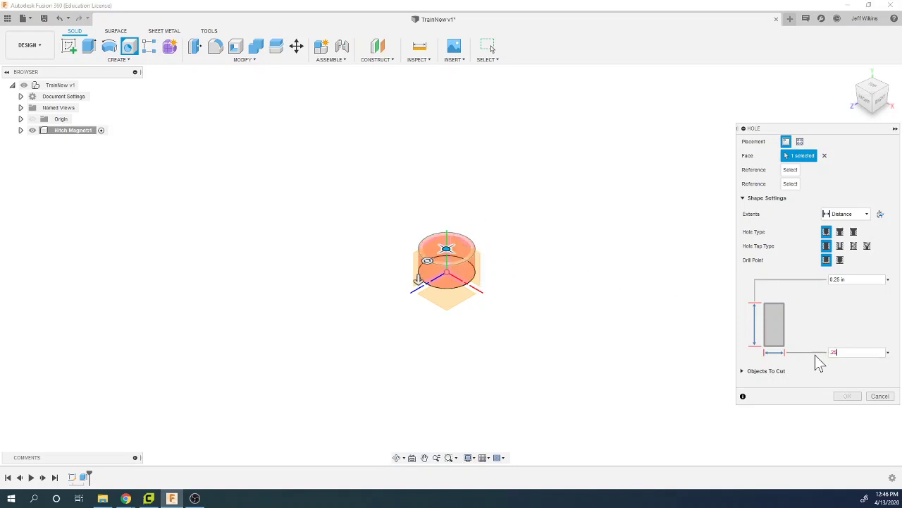
left_click(843, 215)
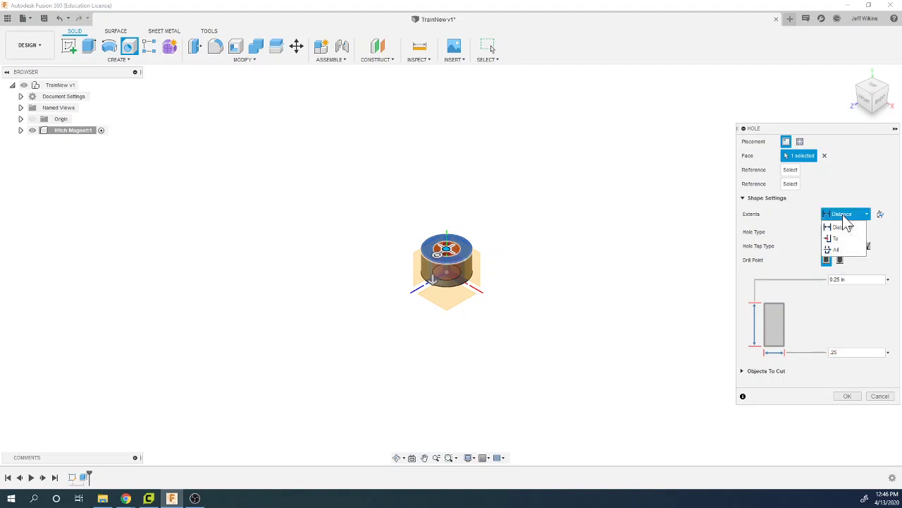
left_click(842, 249)
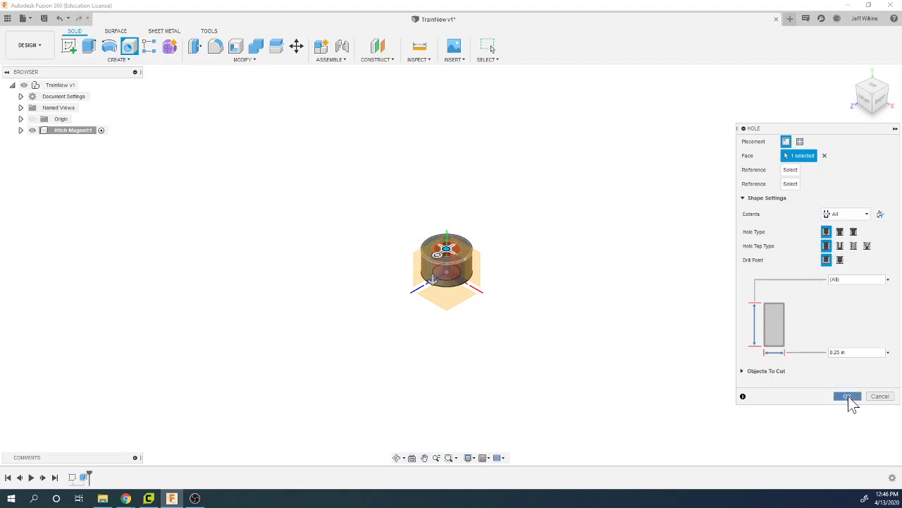
left_click(848, 397)
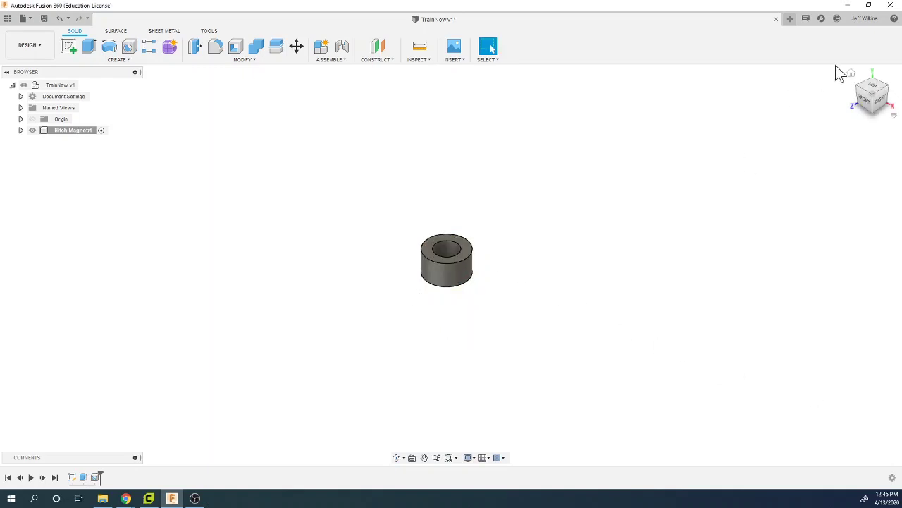
Create a second root component named Hitch Peg, hiding the Hitch Magnet body
left_click_drag(874, 113, 870, 134)
left_click(854, 79)
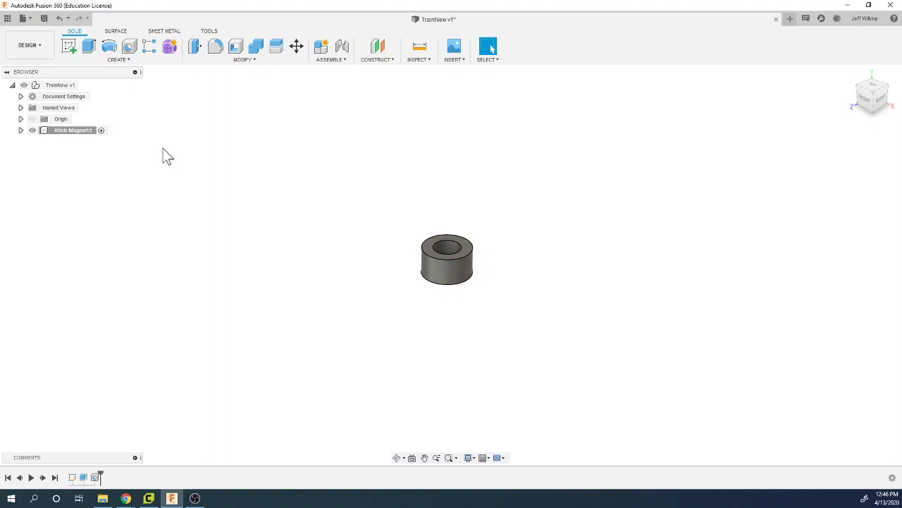
right_click(60, 85)
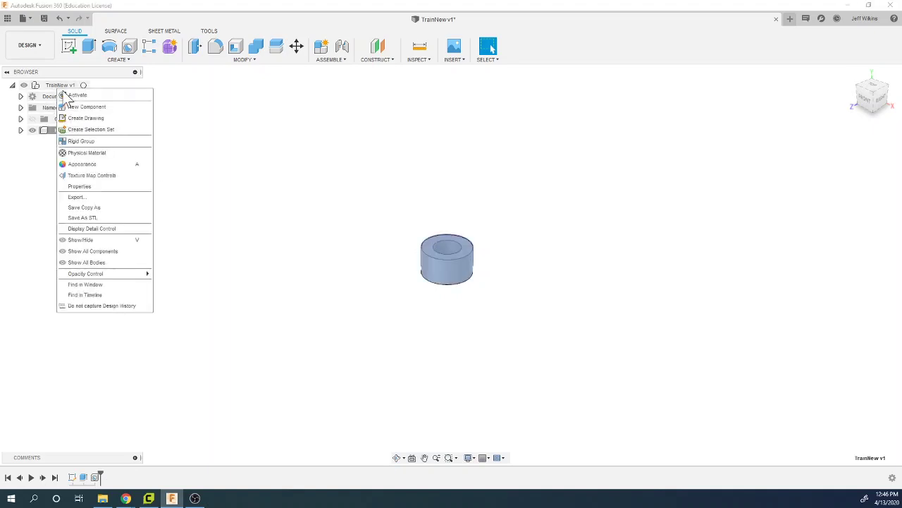
left_click(83, 106)
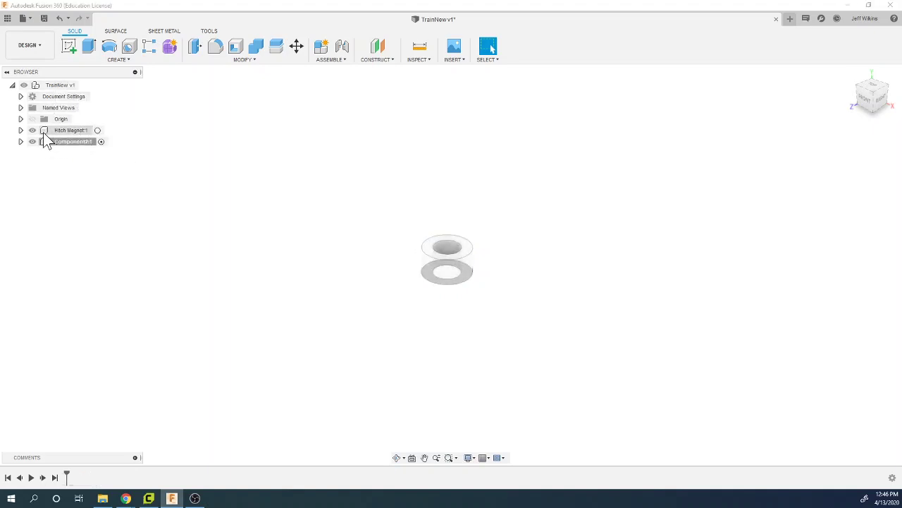
left_click(33, 130)
double_click(76, 144)
type("Hitch Peg")
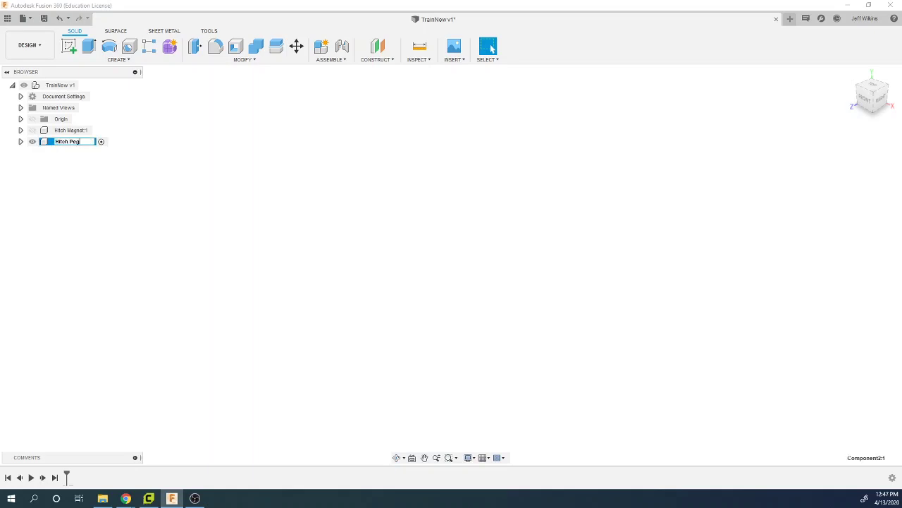
key("Return")
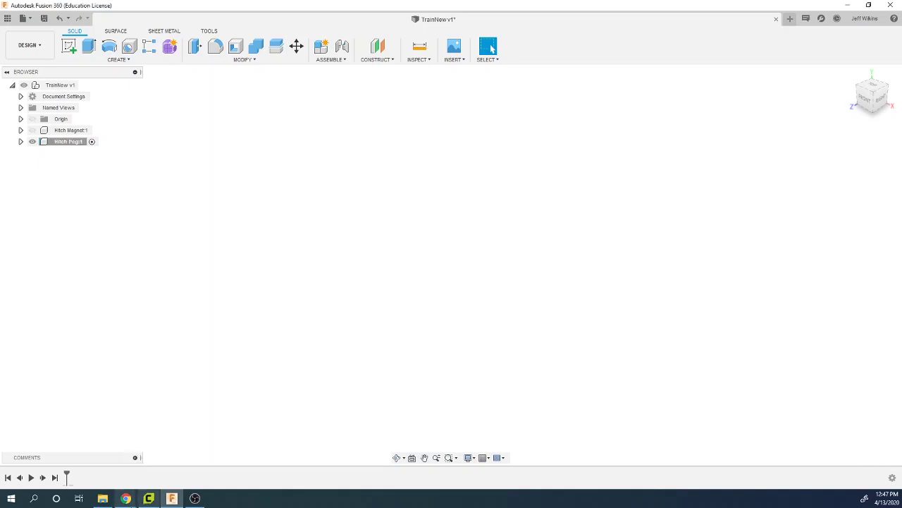
left_click(186, 453)
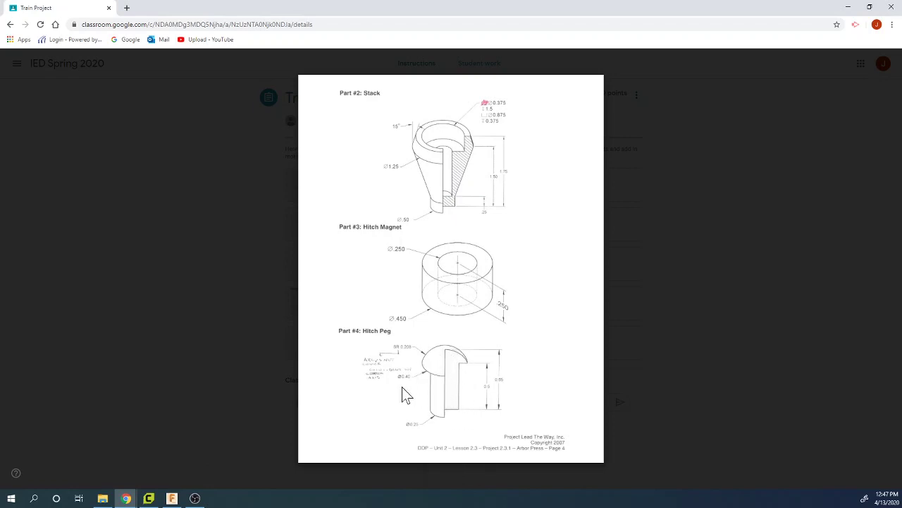
Zoom into the Part #4 Hitch Peg drawing to read its 0.65, 0.40, 0.25 and SR 0.208 dimensions
scroll(374, 382, "up", 3, "ctrl")
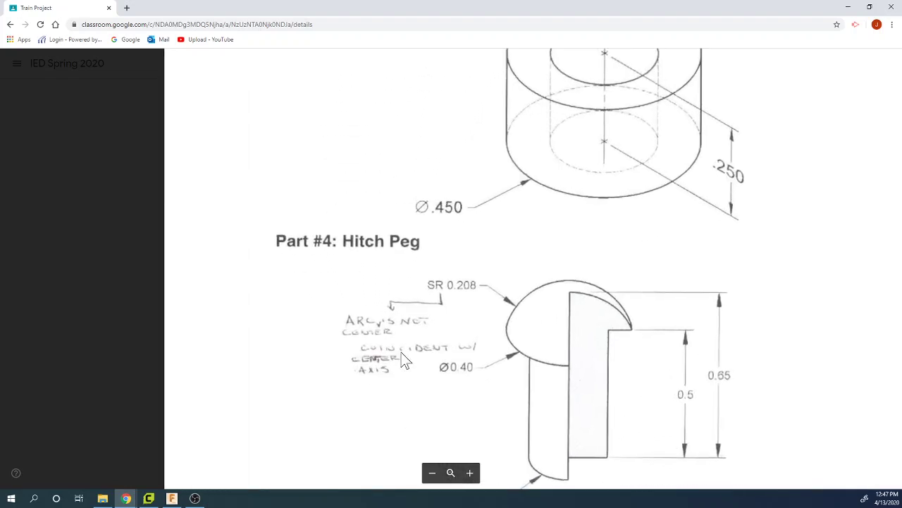
scroll(374, 325, "right", 3)
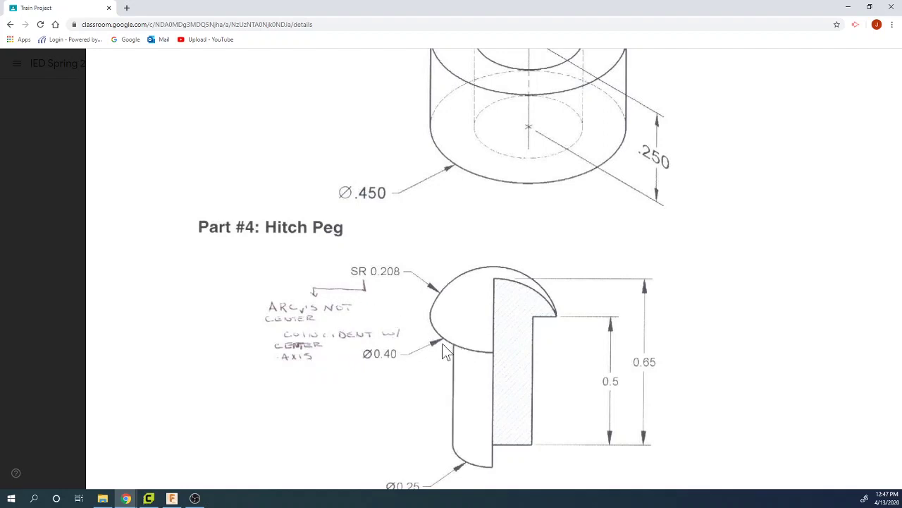
scroll(384, 315, "down", 2, "ctrl")
scroll(459, 453, "up", 1, "ctrl")
scroll(373, 434, "up", 2, "ctrl")
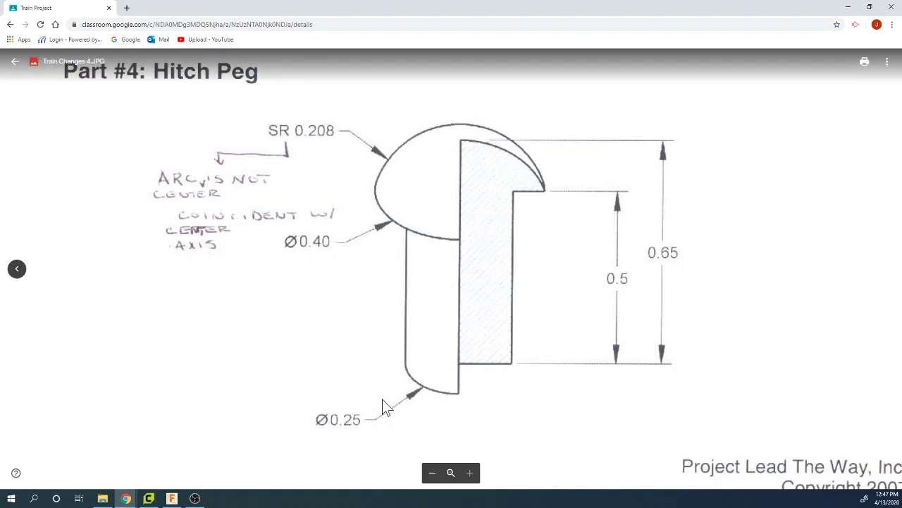
On the front plane, draw the stepped peg half-profile as a closed six-line outline from the origin
left_click(171, 498)
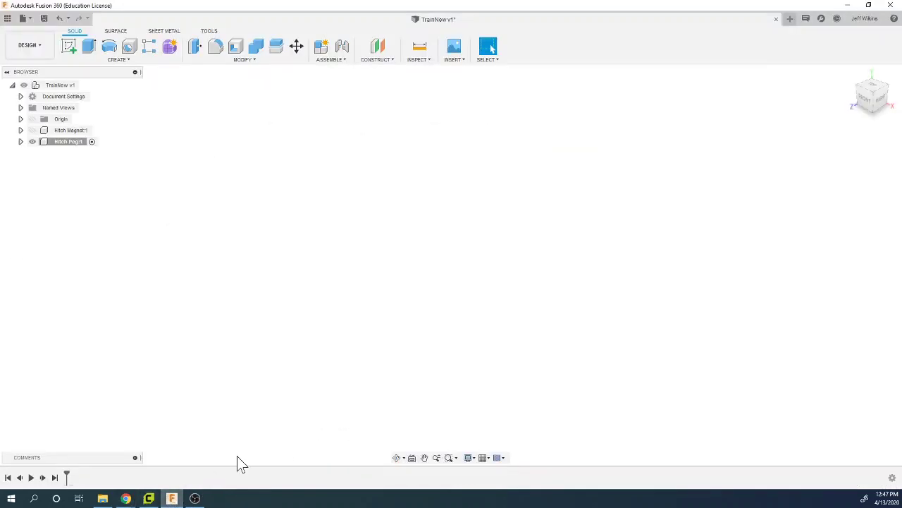
left_click(71, 52)
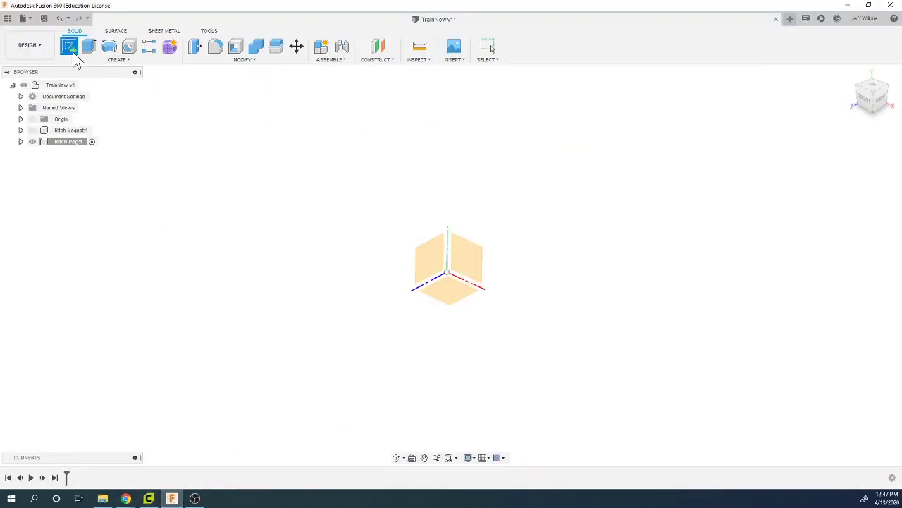
left_click(445, 268)
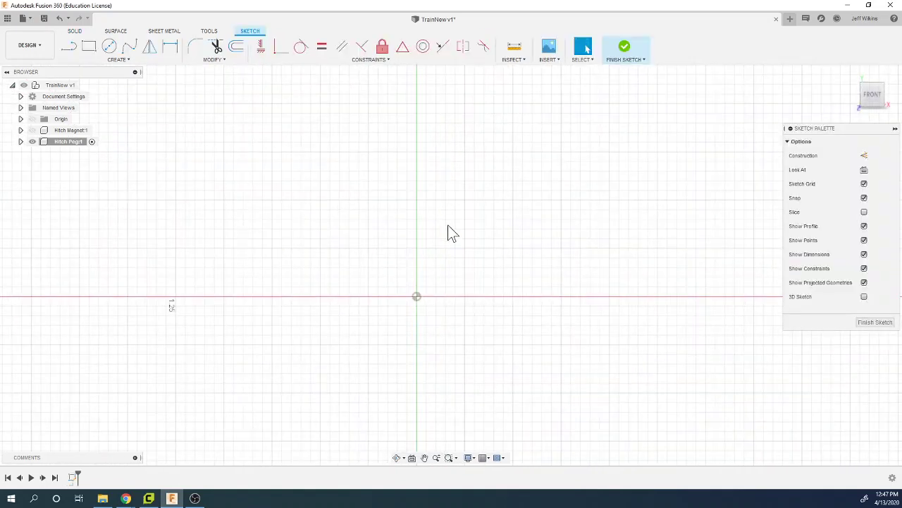
key("l")
left_click_drag(417, 296, 418, 126)
left_click(522, 124)
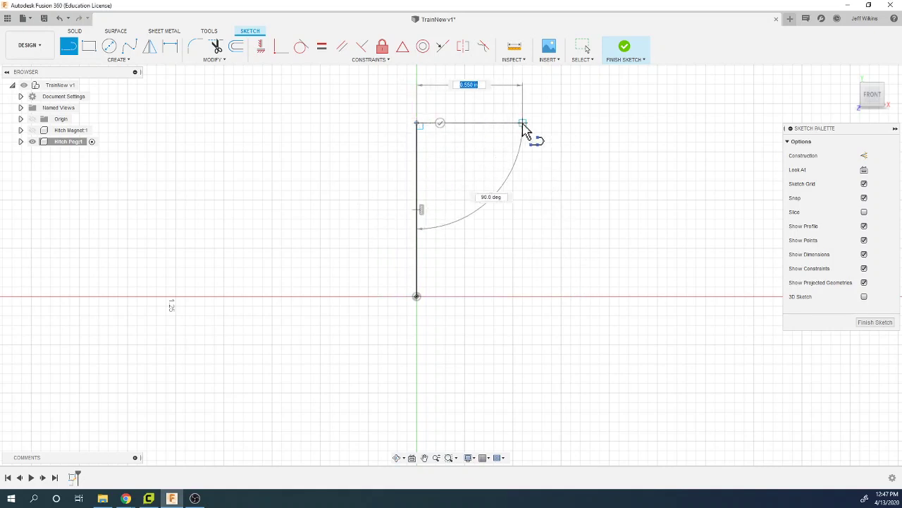
left_click(522, 181)
left_click(465, 181)
left_click(465, 296)
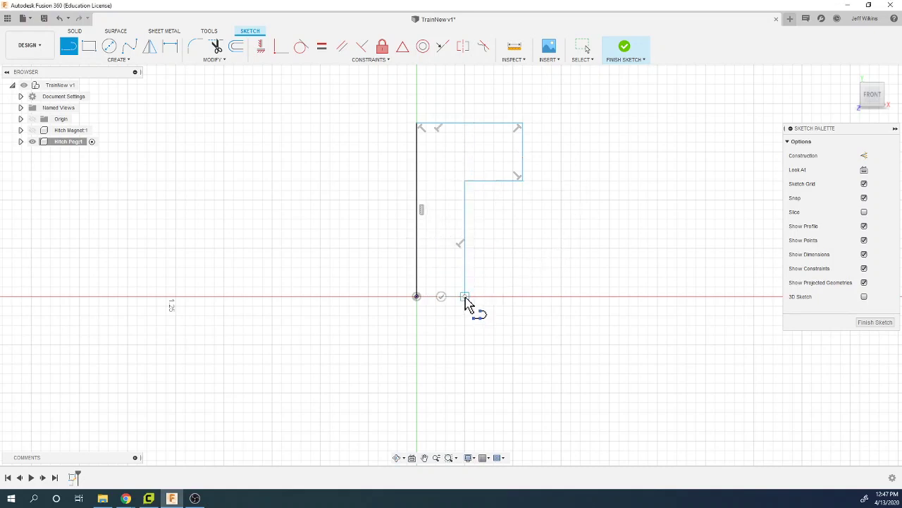
left_click(417, 296)
Dimension the profile's overall height to 0.65
key("d")
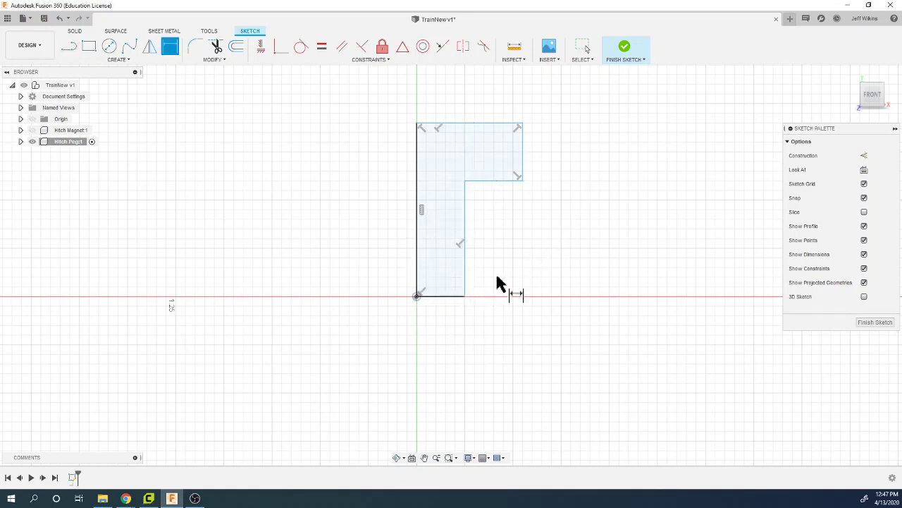
left_click(416, 238)
left_click(363, 227)
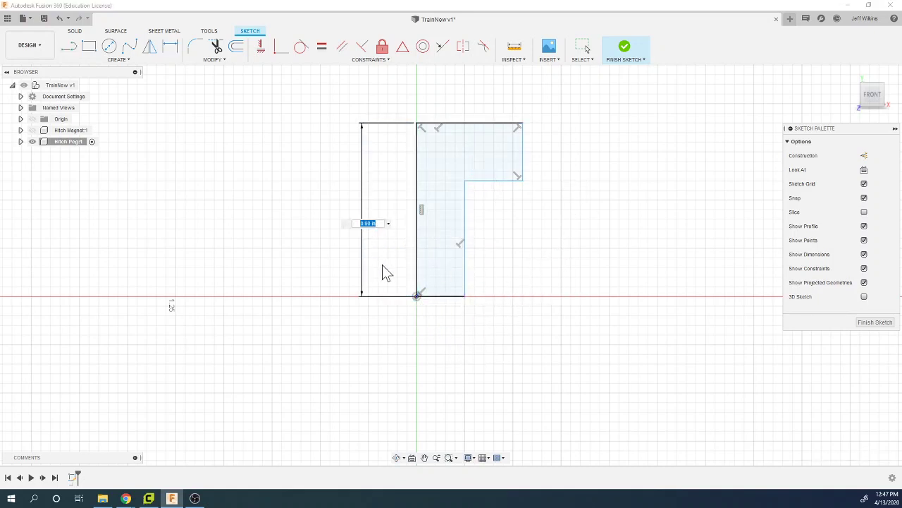
type("0.65")
key("Return")
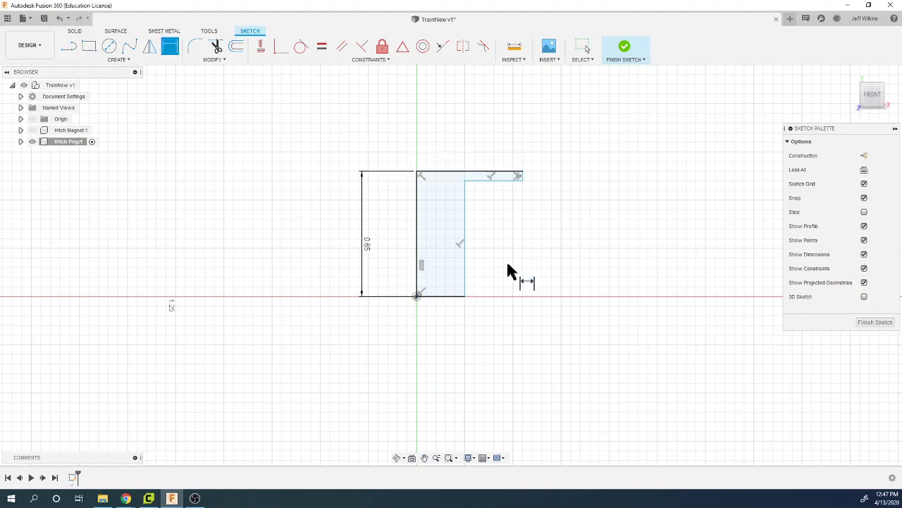
scroll(564, 208, "up", 3)
scroll(510, 189, "down", 2)
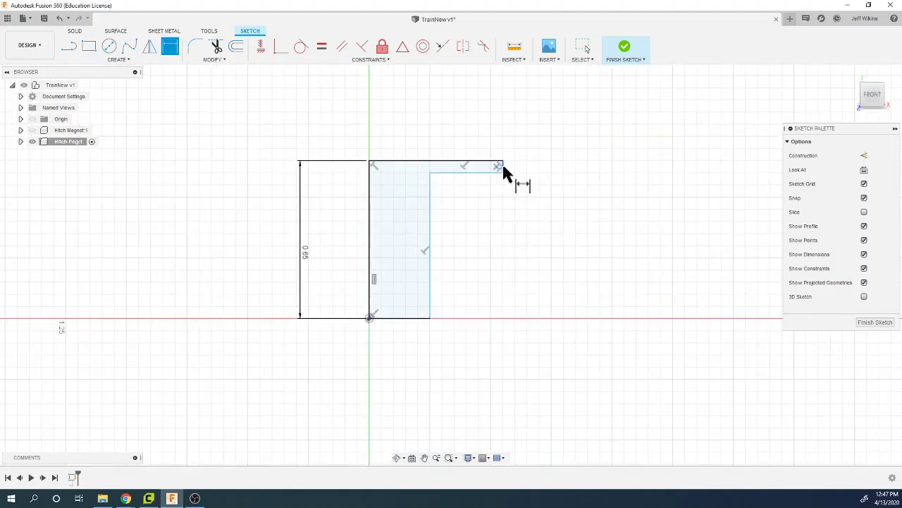
Dimension the head half-width to 0.20 (0.4/2) and the shank half-width to 0.125
left_click(502, 169)
left_click(370, 176)
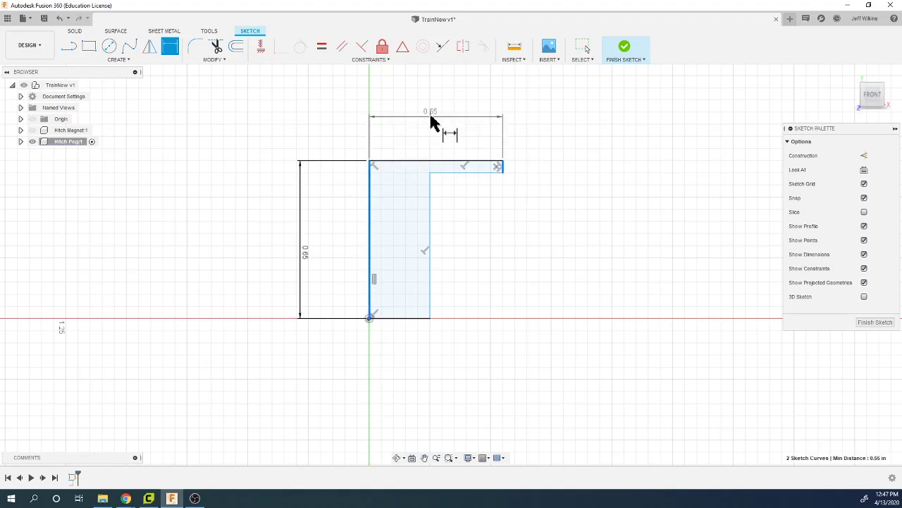
left_click(434, 120)
type("0.4")
key("Return")
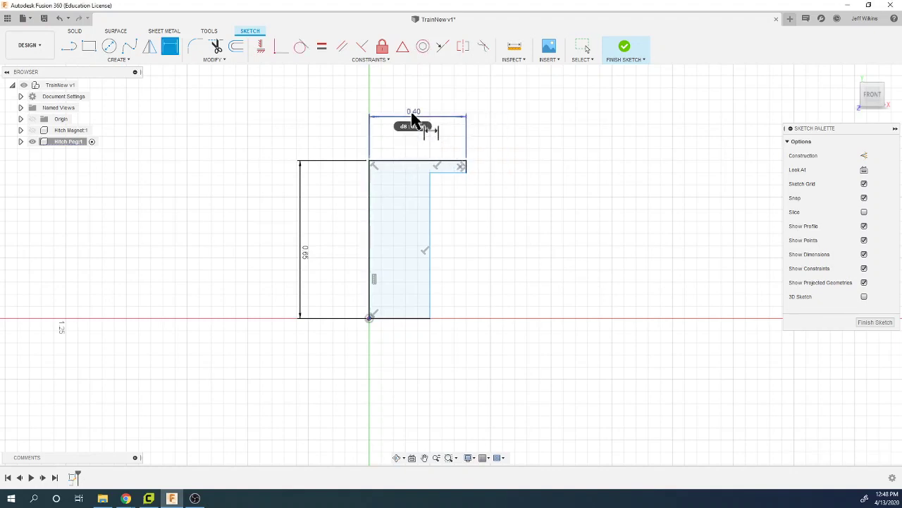
left_click(400, 318)
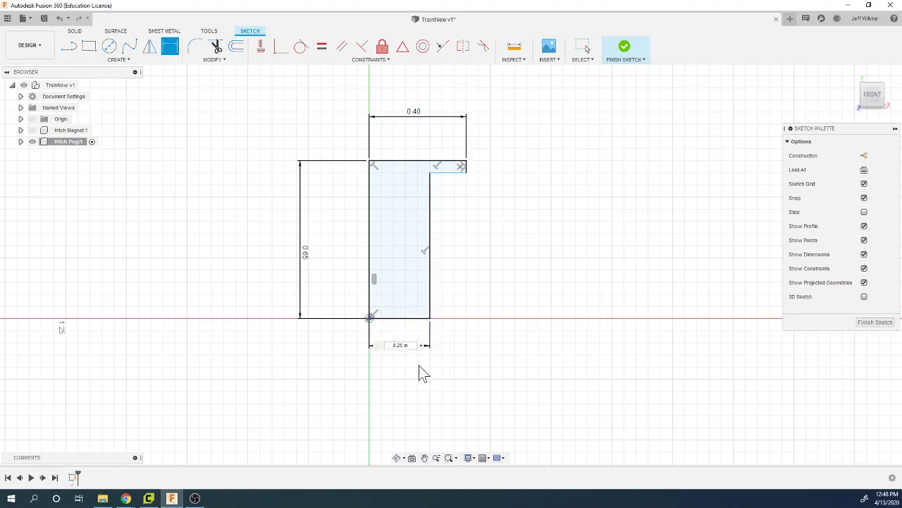
left_click(412, 349)
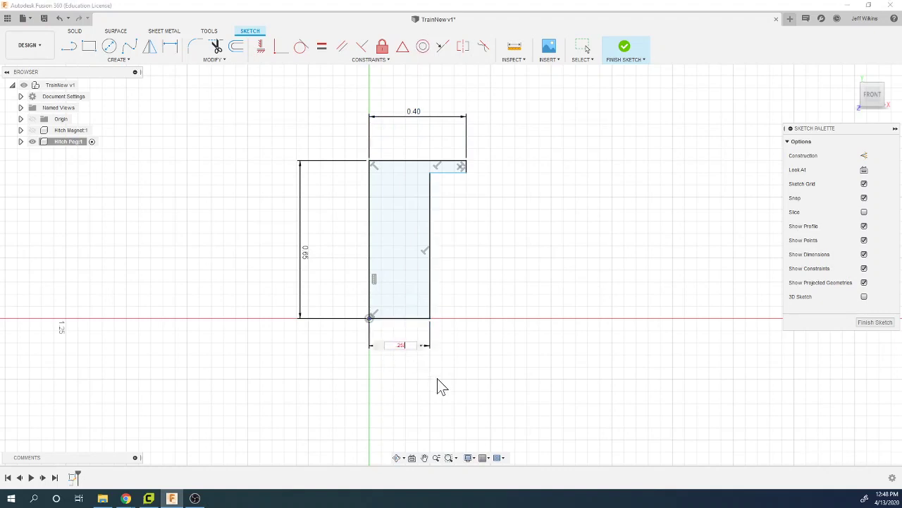
type("/2")
key("Return")
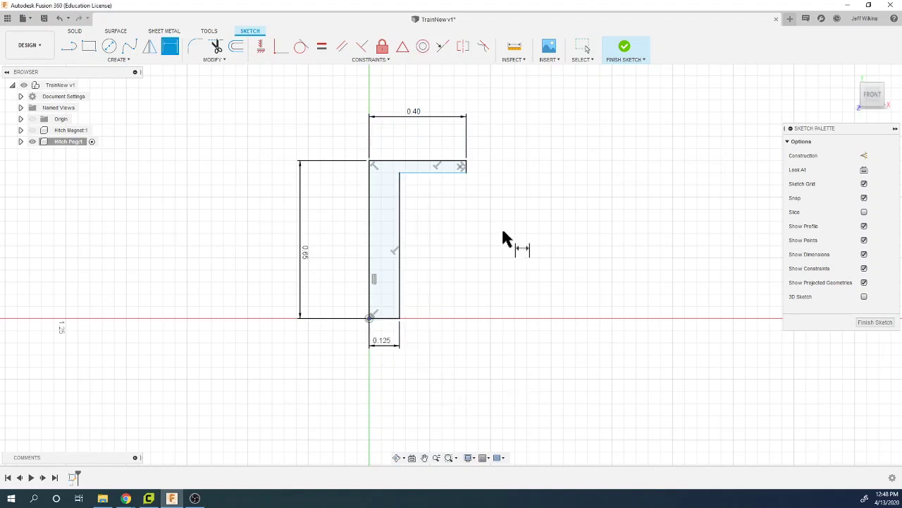
left_click(417, 112)
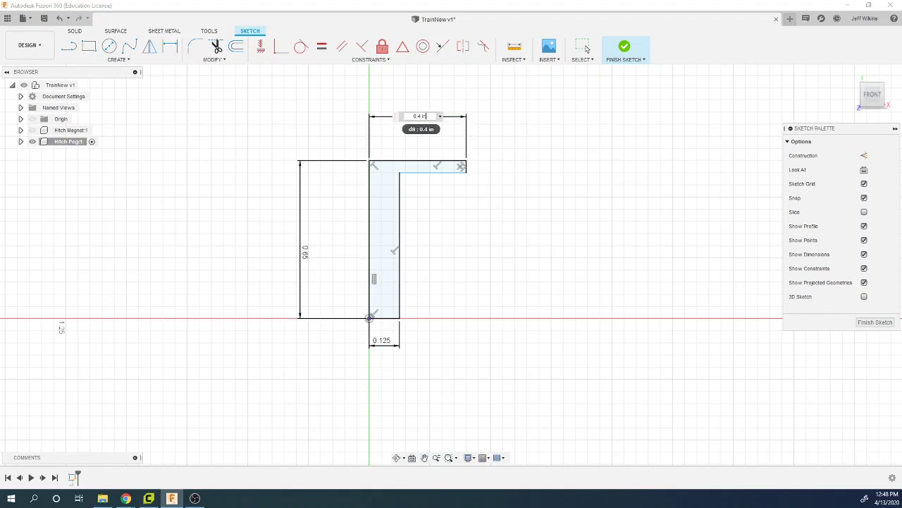
type("2")
key("Return")
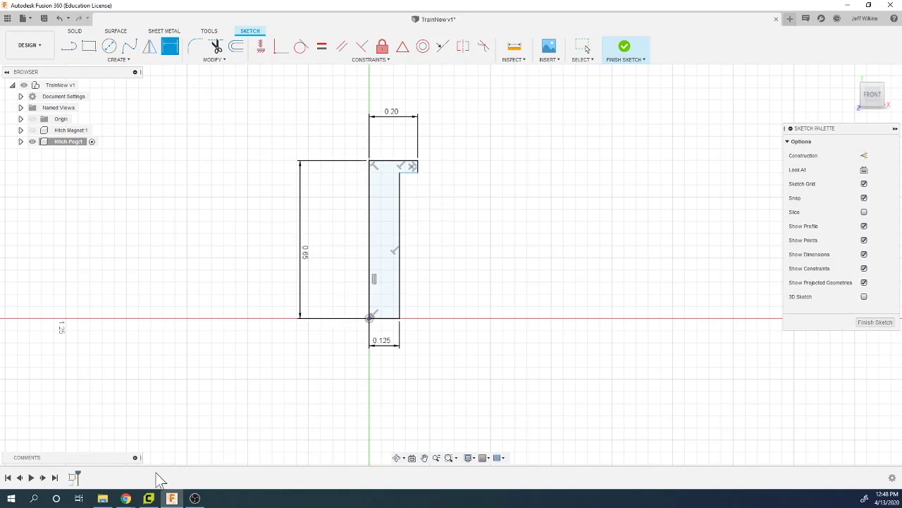
After rechecking the drawing, dimension the shank height to 0.50
mouse_move(126, 498)
left_click(190, 443)
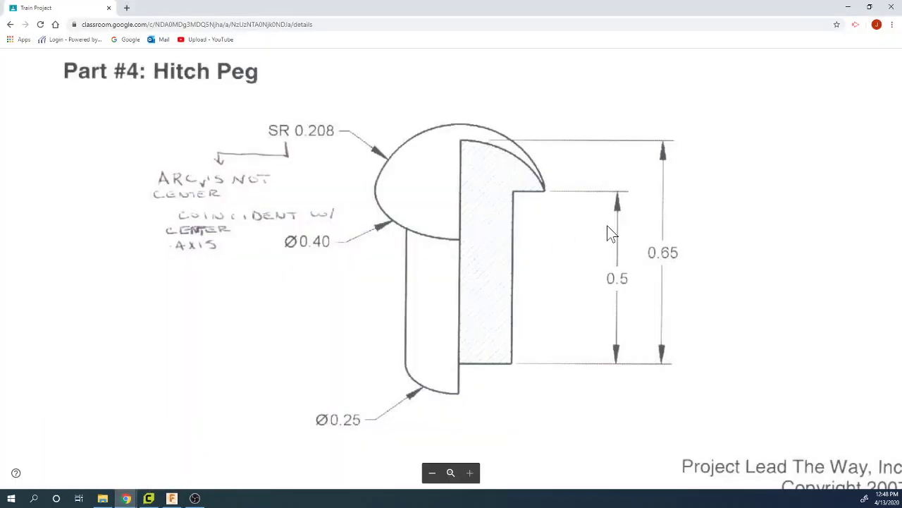
left_click(173, 498)
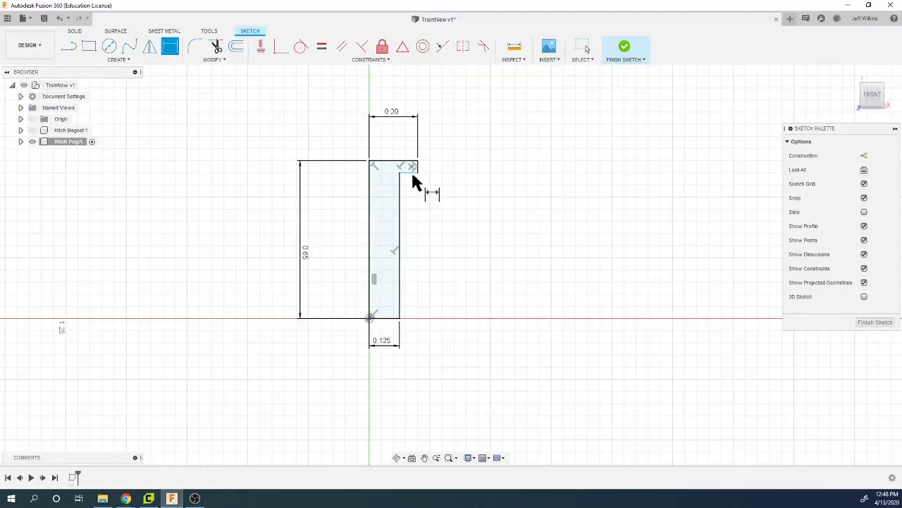
left_click(399, 208)
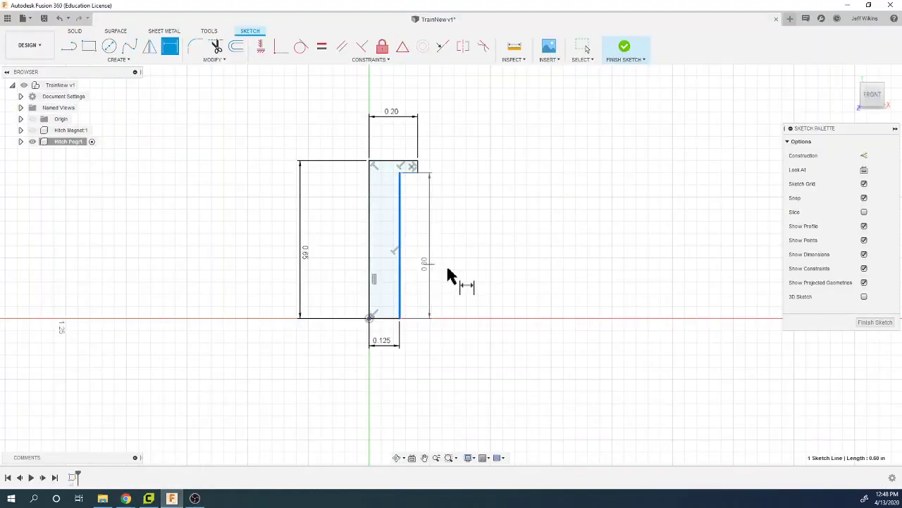
left_click(495, 279)
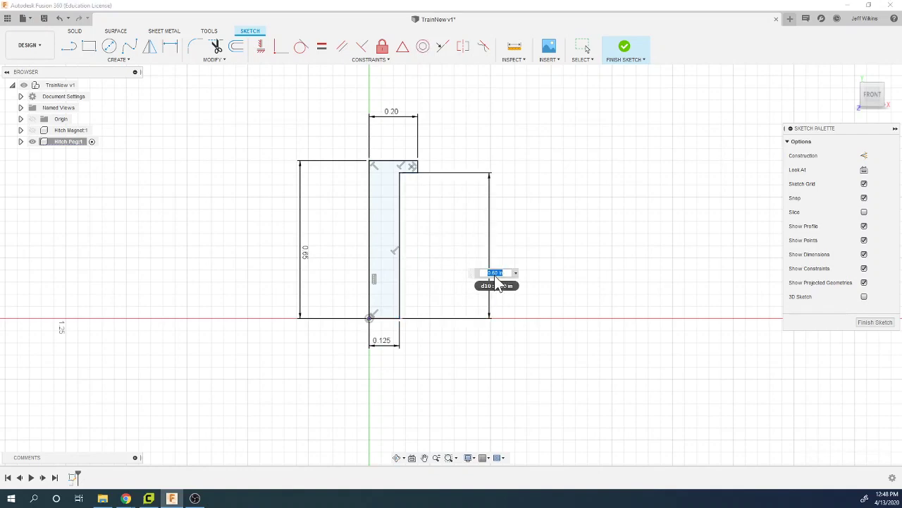
key("Return")
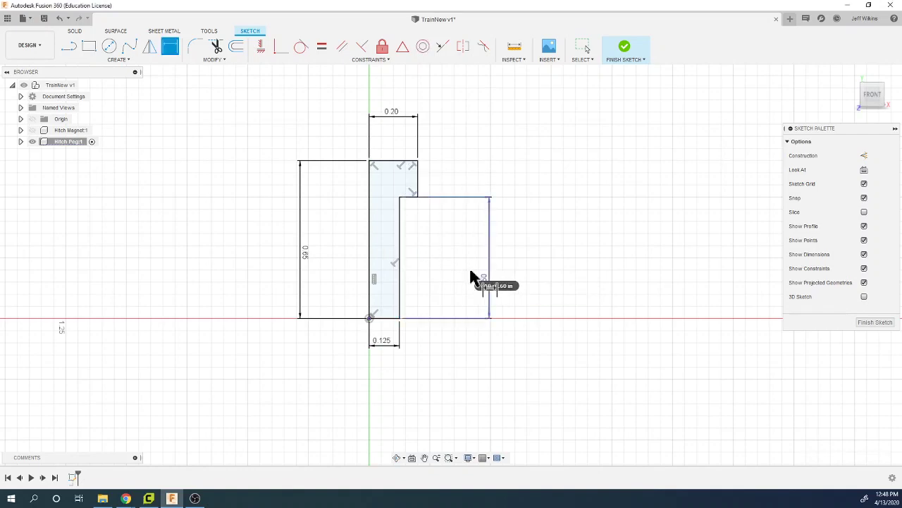
scroll(378, 185, "up", 2)
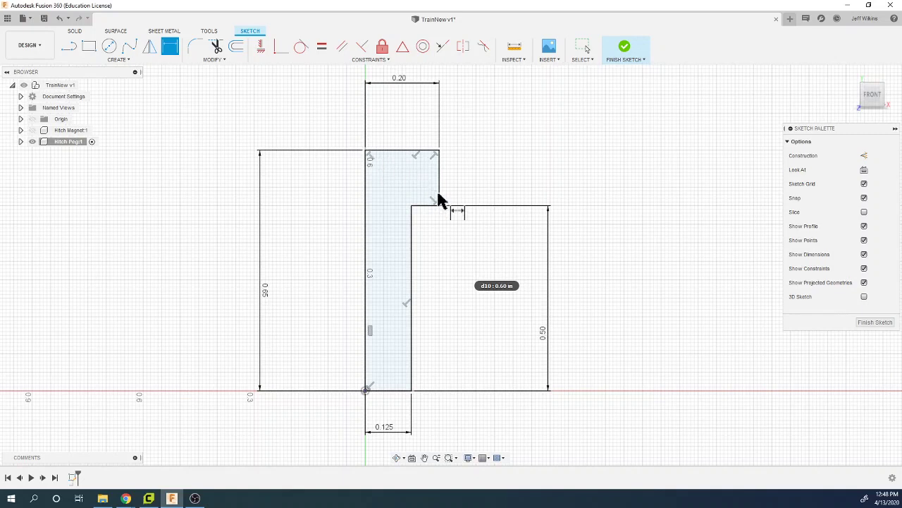
Draw an arc from the profile's top-left corner to the step corner
left_click(141, 61)
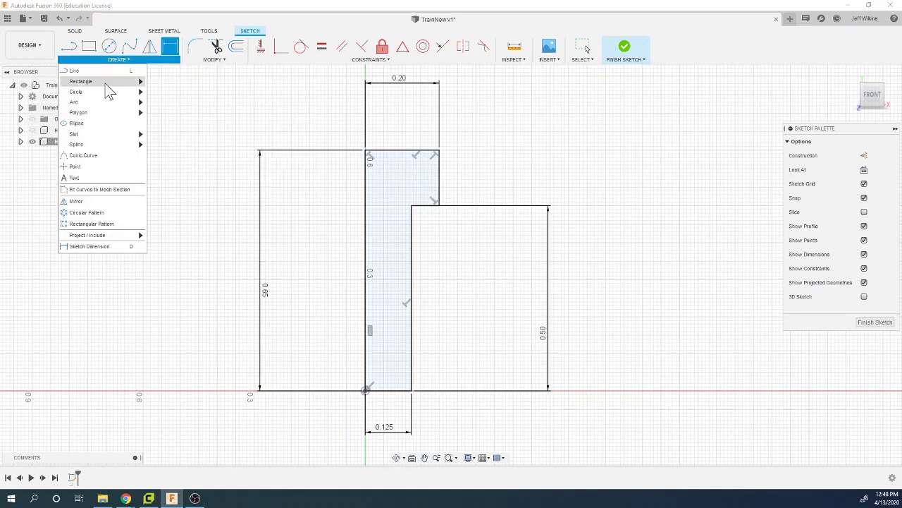
left_click(162, 106)
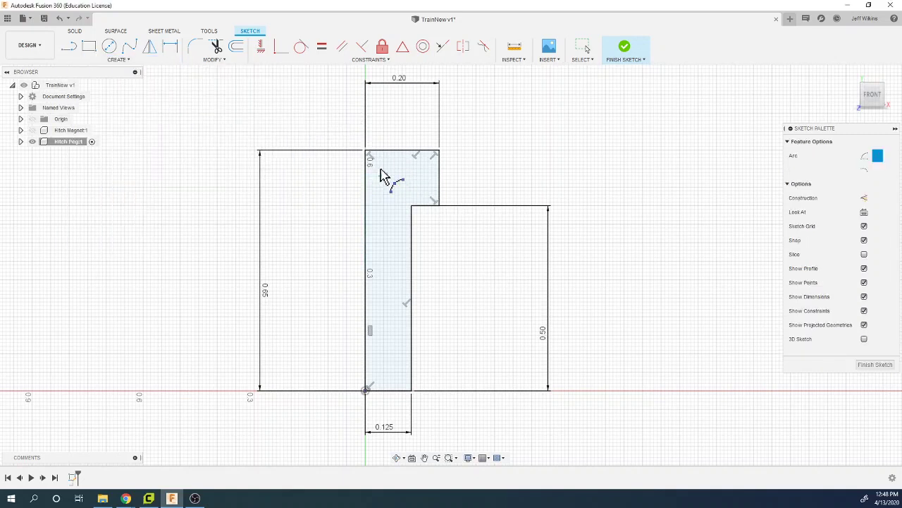
left_click(366, 151)
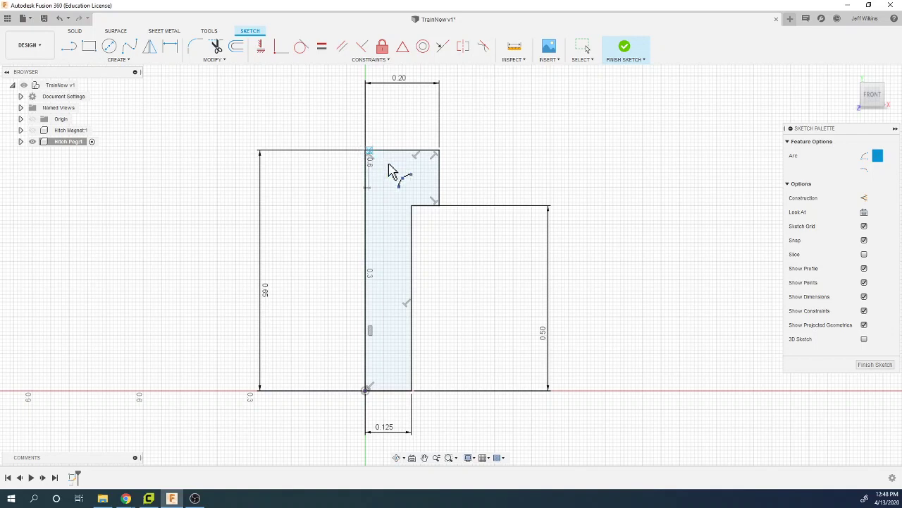
left_click(439, 206)
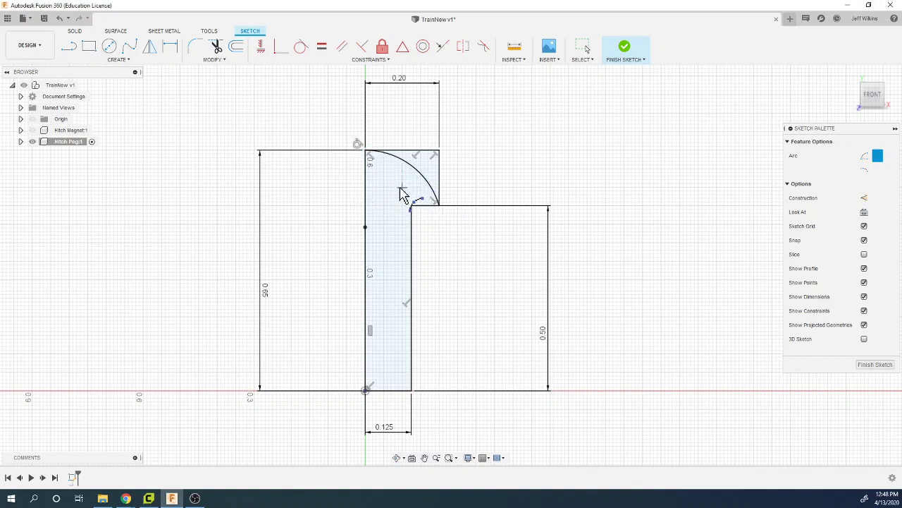
key("Escape")
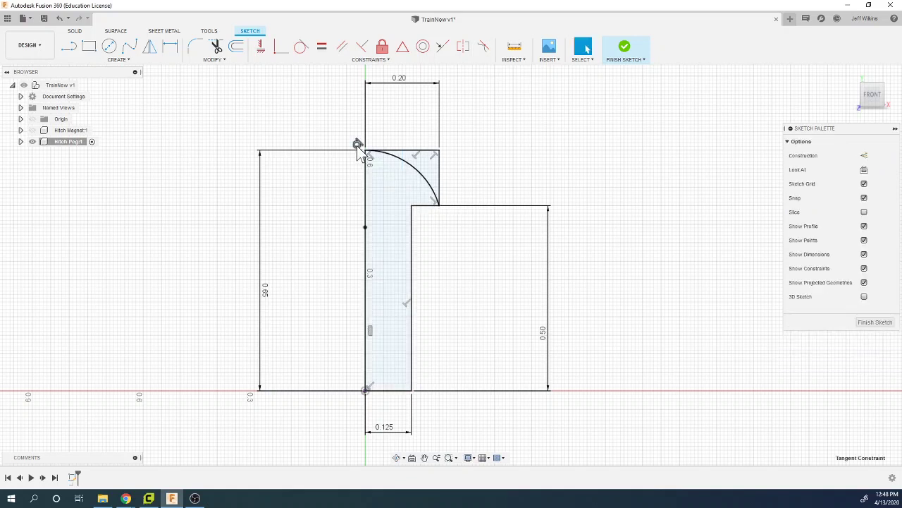
Dimension the head arc to radius 0.208
key("d")
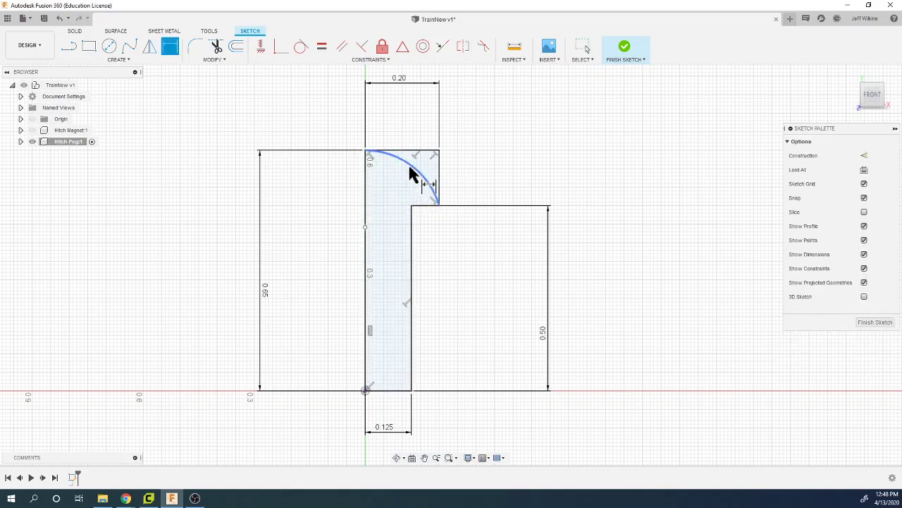
left_click(413, 172)
left_click(387, 200)
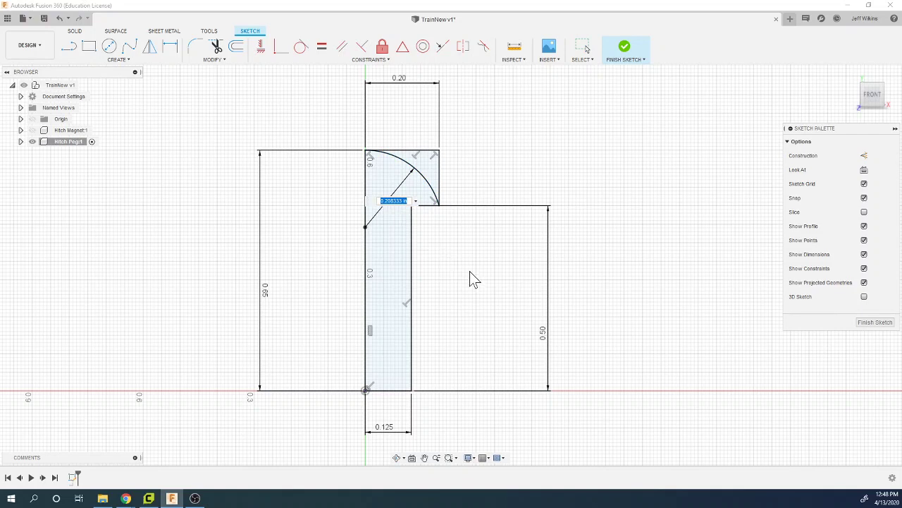
type("20")
key("Return")
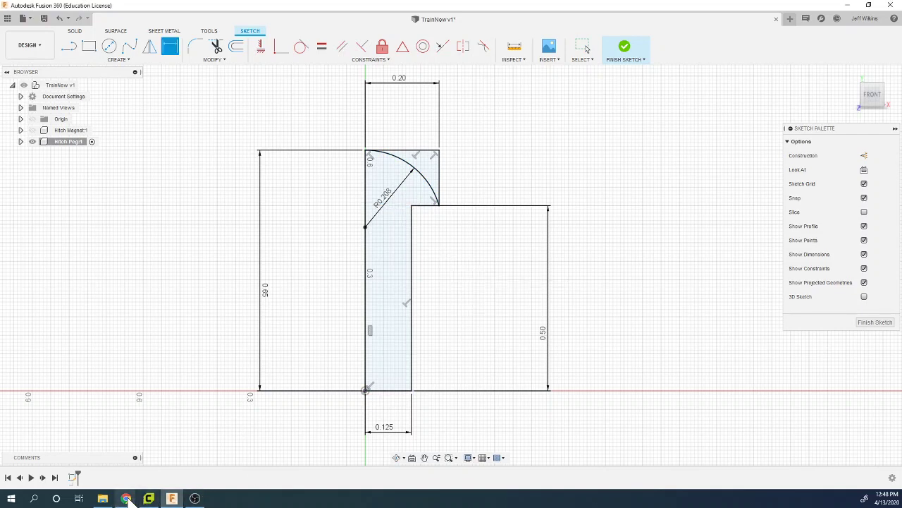
Confirm the SR 0.208 note on the Hitch Peg drawing and return to the peg sketch
mouse_move(126, 499)
left_click(169, 465)
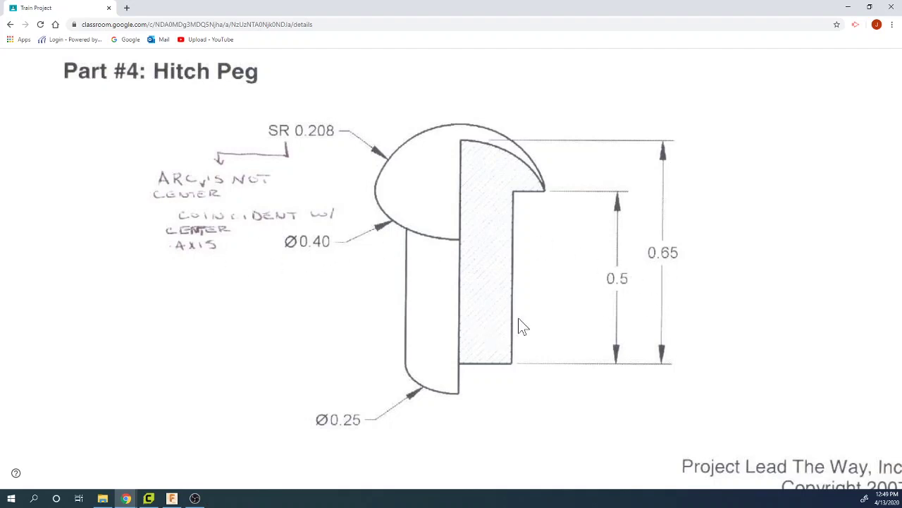
left_click(171, 499)
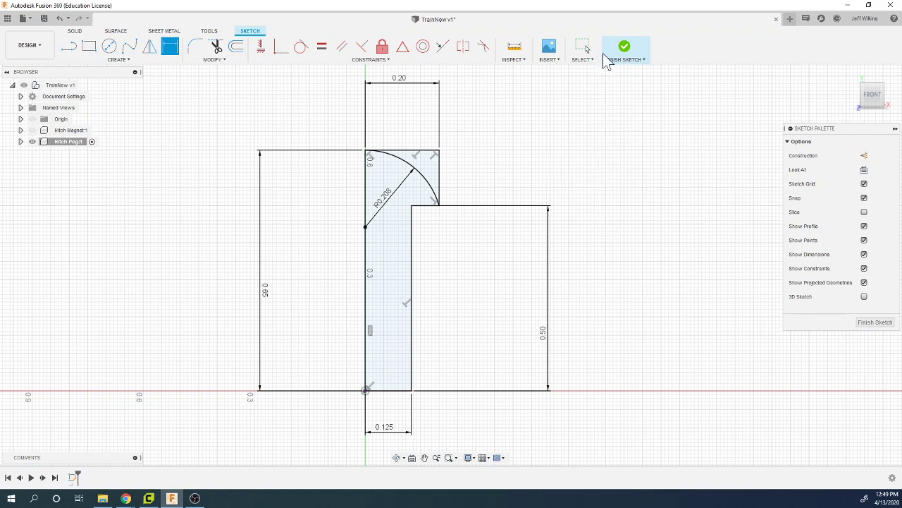
Finish the sketch and revolve the peg profile about its left edge into a solid
scroll(365, 224, "up", 3)
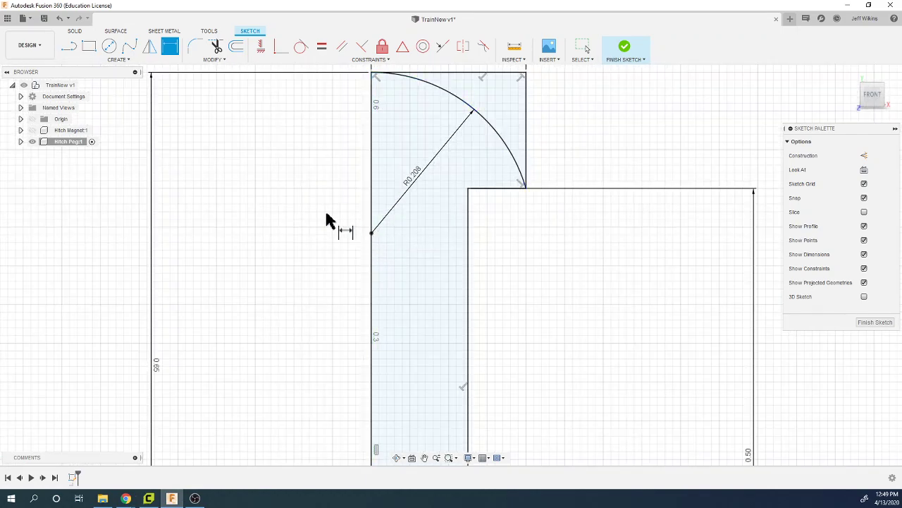
key("Escape")
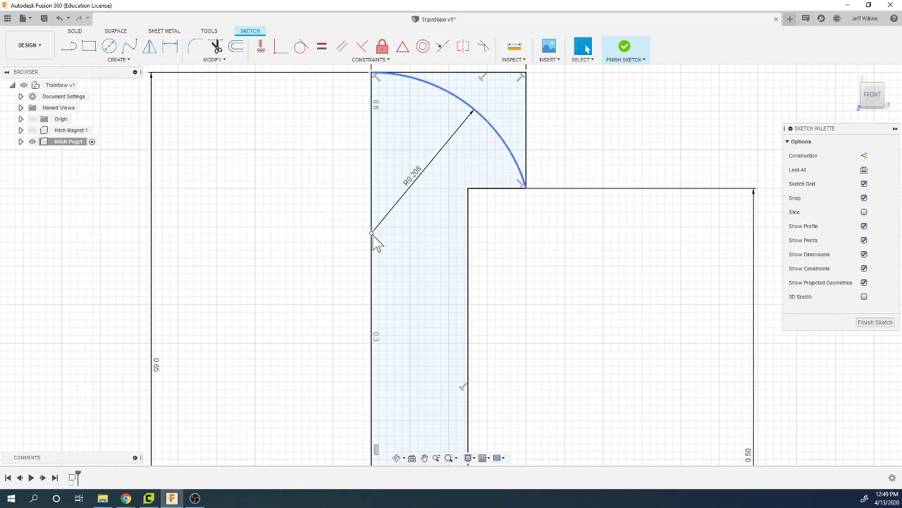
left_click(366, 232)
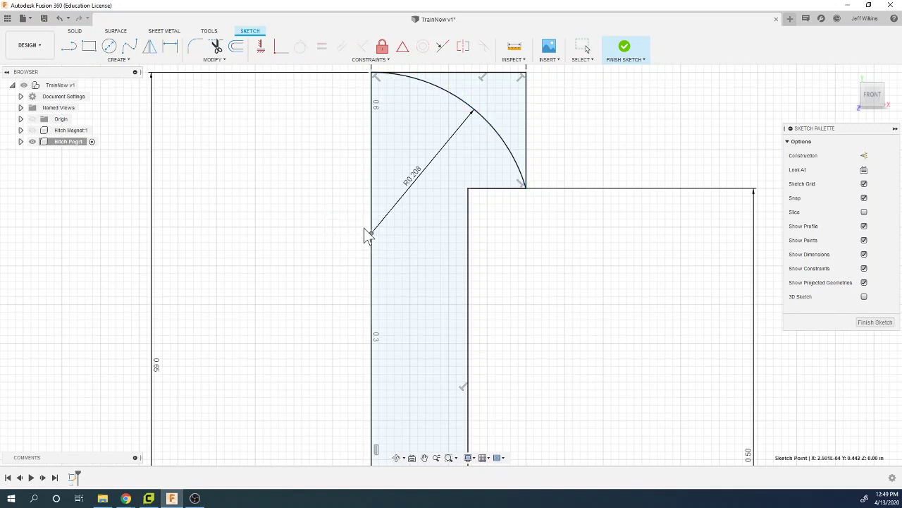
left_click(624, 50)
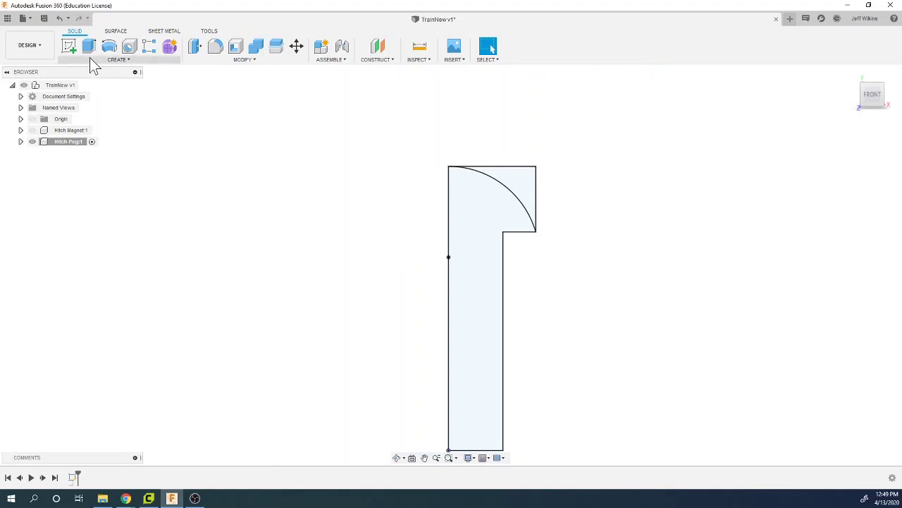
left_click(109, 46)
left_click(467, 268)
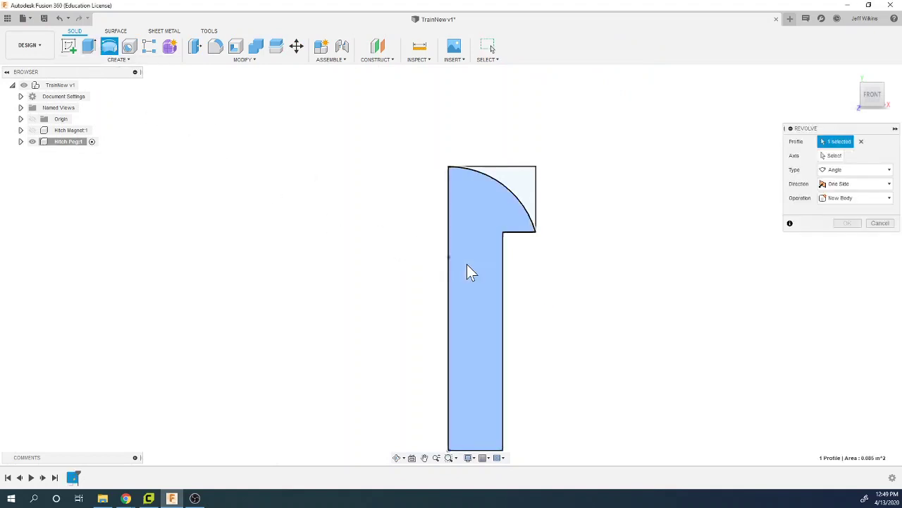
left_click(831, 156)
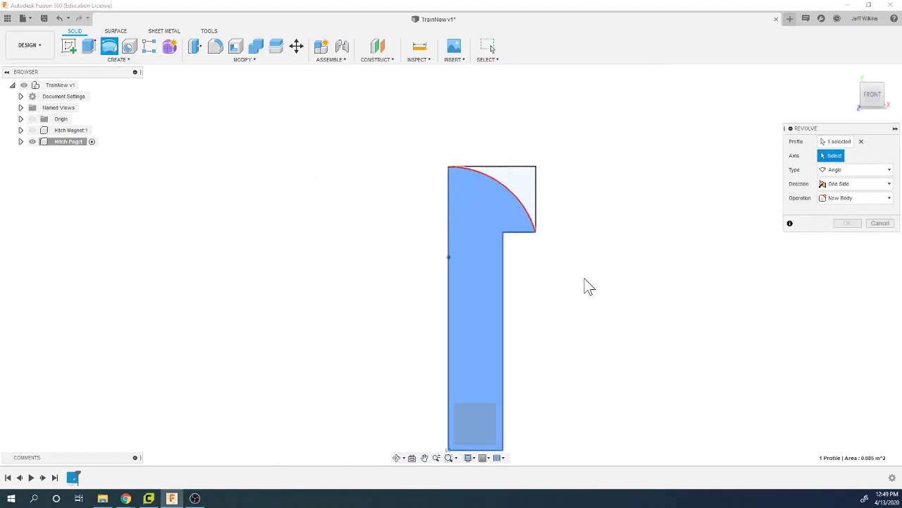
left_click(449, 307)
left_click(847, 237)
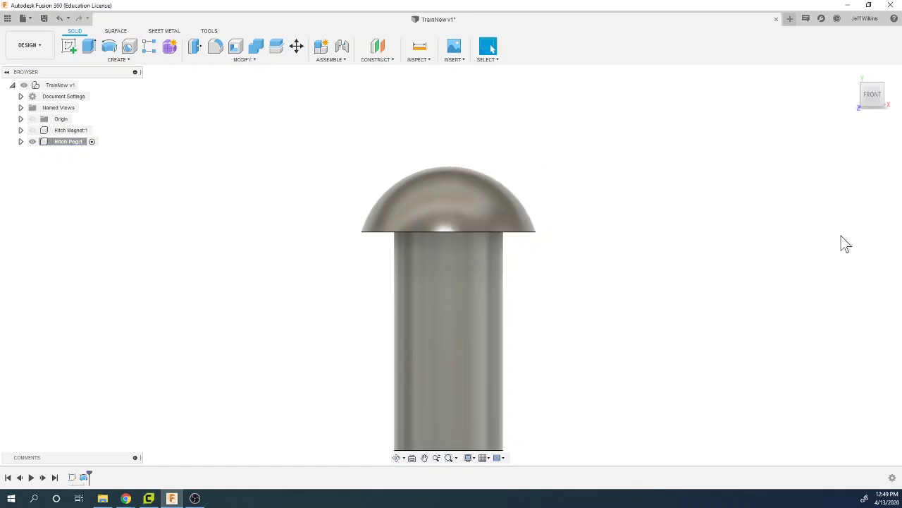
View the peg isometrically, then add a new empty component with Hitch Peg hidden
scroll(636, 260, "down", 3)
scroll(590, 297, "up", 1)
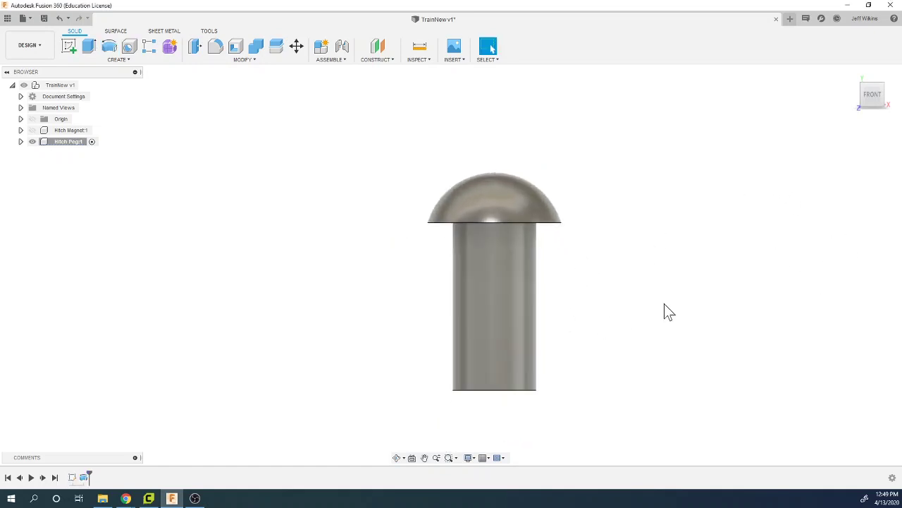
left_click(887, 90)
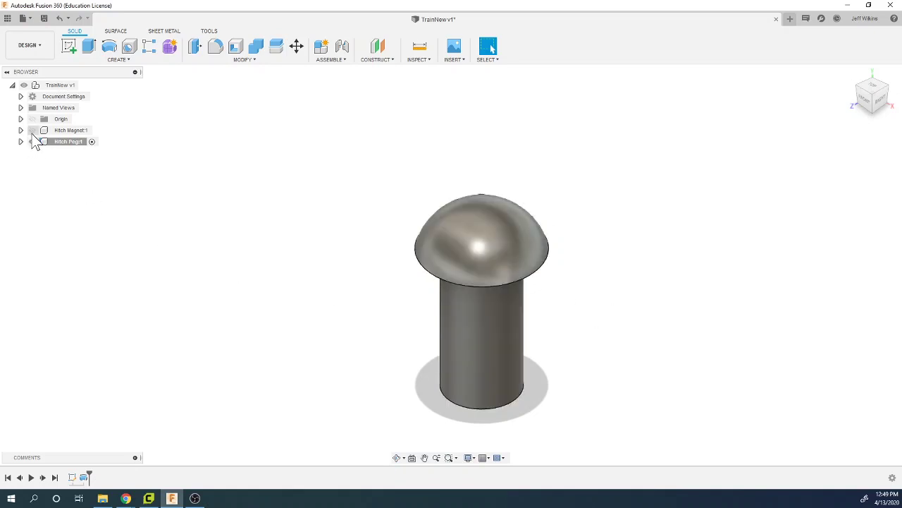
right_click(45, 86)
left_click(62, 100)
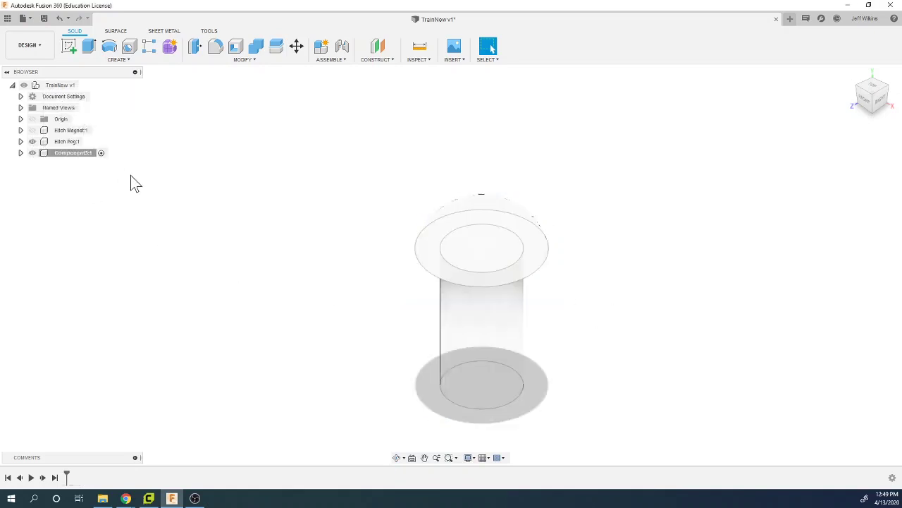
left_click(32, 141)
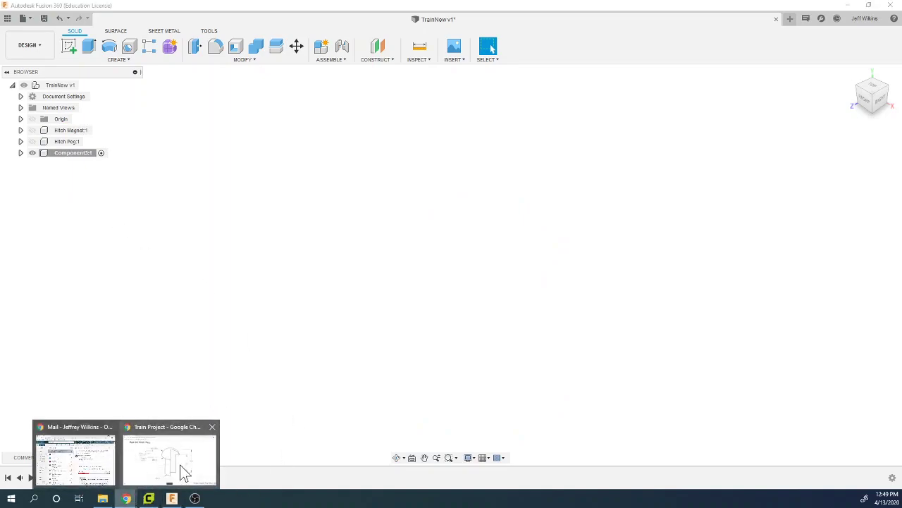
Review the Part #2 Stack drawing: 1.25 and 0.50 diameters, 1.75 height, 0.375 counterbore
left_click(181, 469)
scroll(149, 169, "down", 2)
scroll(149, 165, "down", 3)
scroll(280, 228, "down", 1)
scroll(444, 235, "up", 2)
scroll(444, 235, "up", 1)
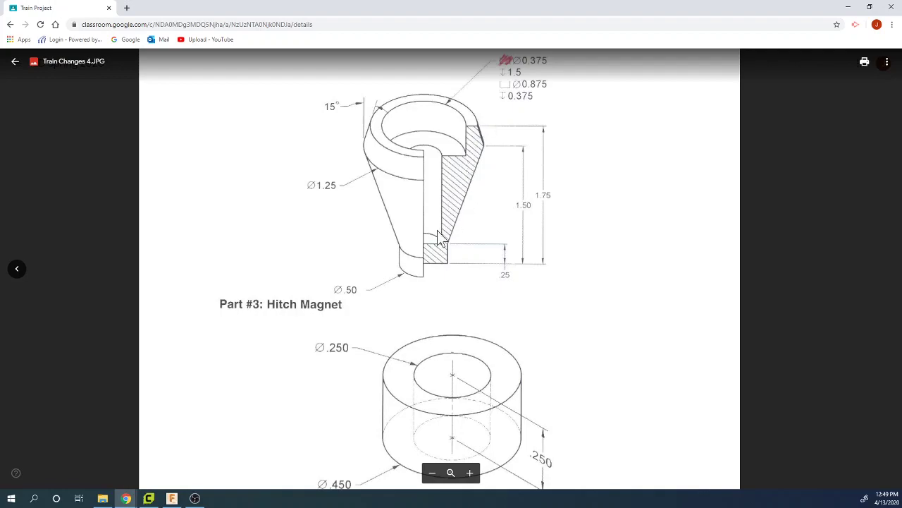
Start a new sketch on the front plane of Component3
left_click(172, 499)
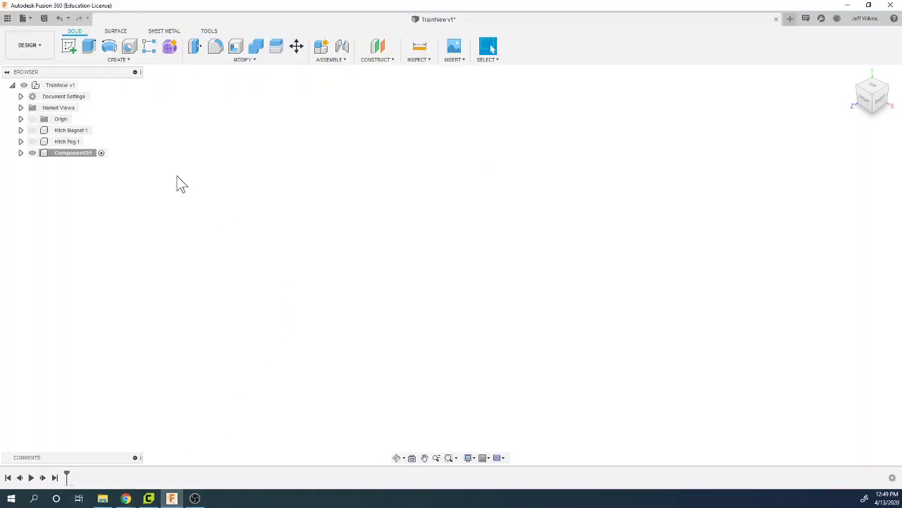
left_click(68, 46)
left_click(513, 386)
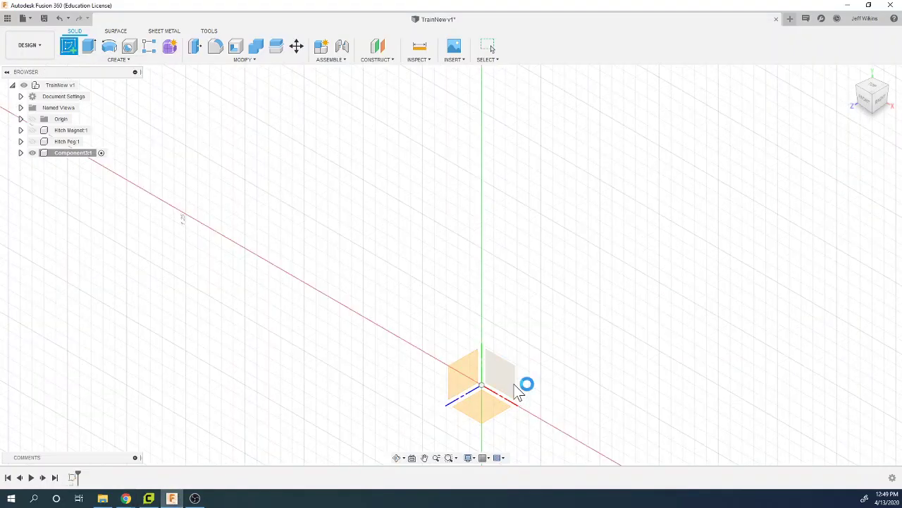
Draw a closed tapered Stack half-profile from the origin, rising about 1.5, then view the drawing
left_click(88, 47)
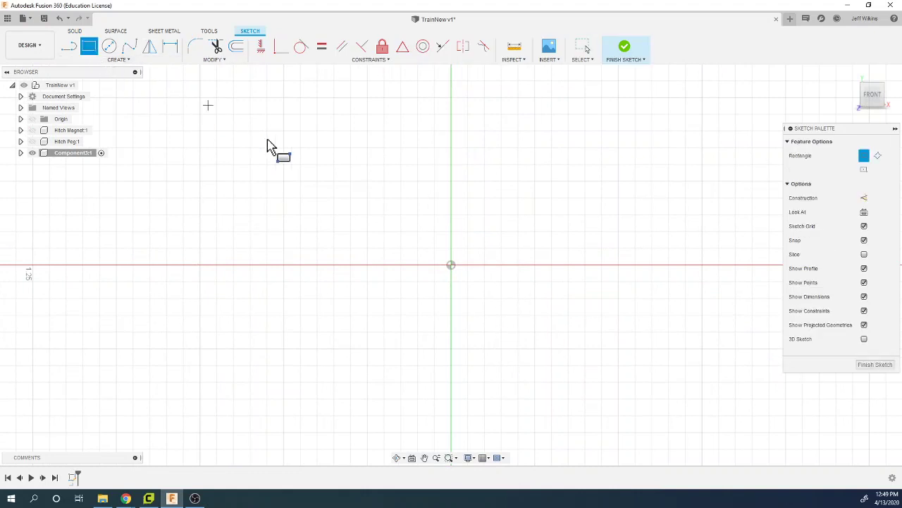
left_click(69, 47)
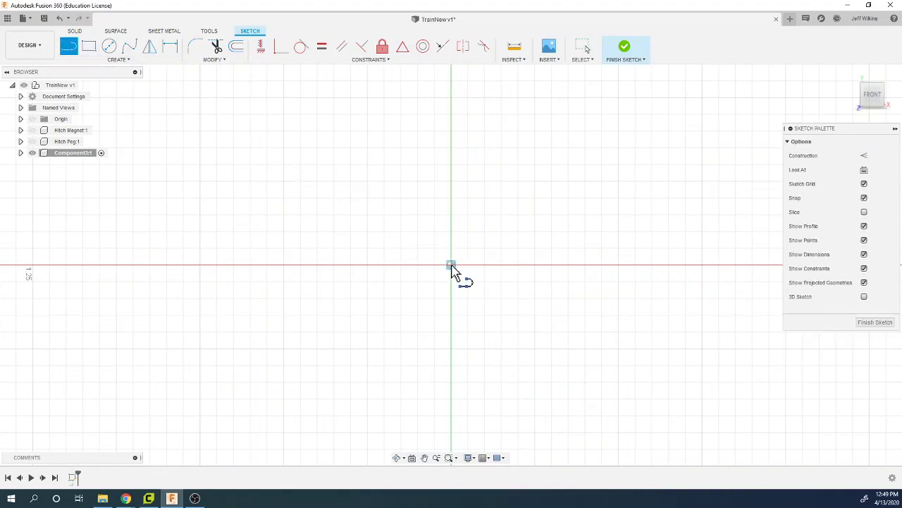
left_click(452, 266)
scroll(507, 317, "down", 1)
scroll(556, 384, "down", 2)
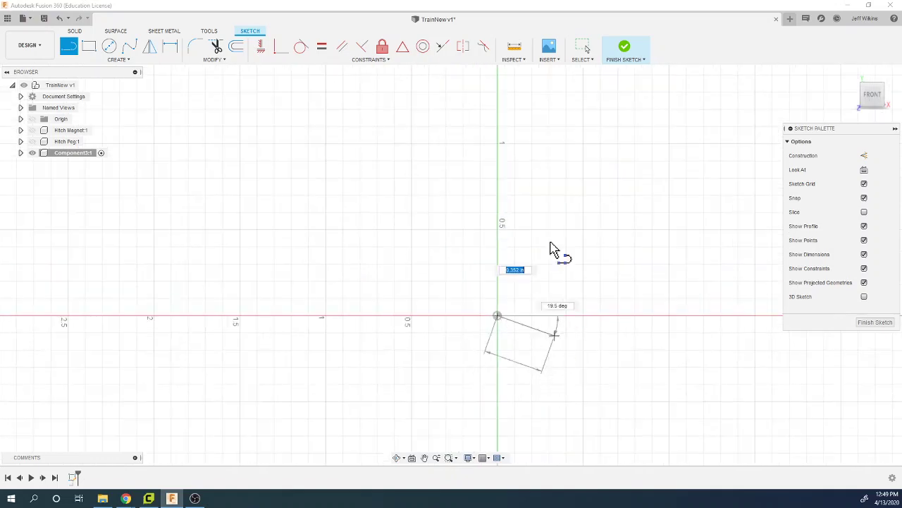
left_click(497, 82)
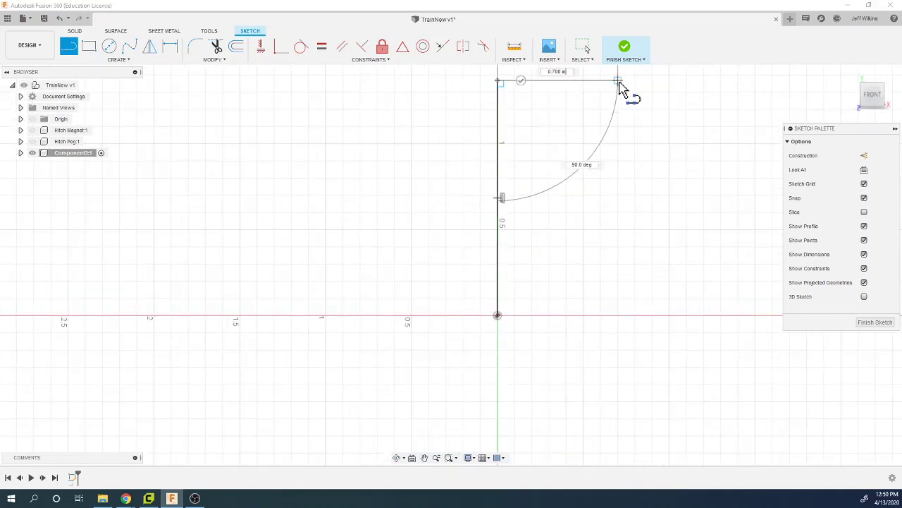
left_click(658, 106)
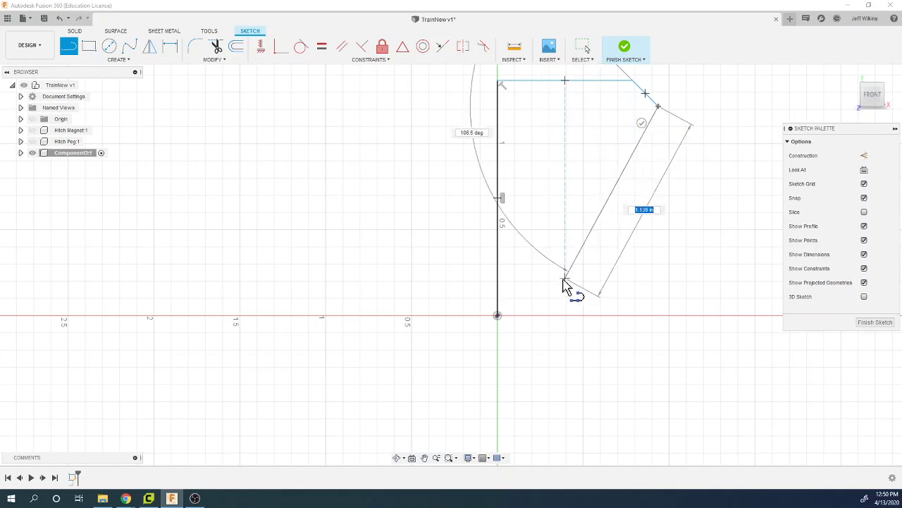
left_click(548, 275)
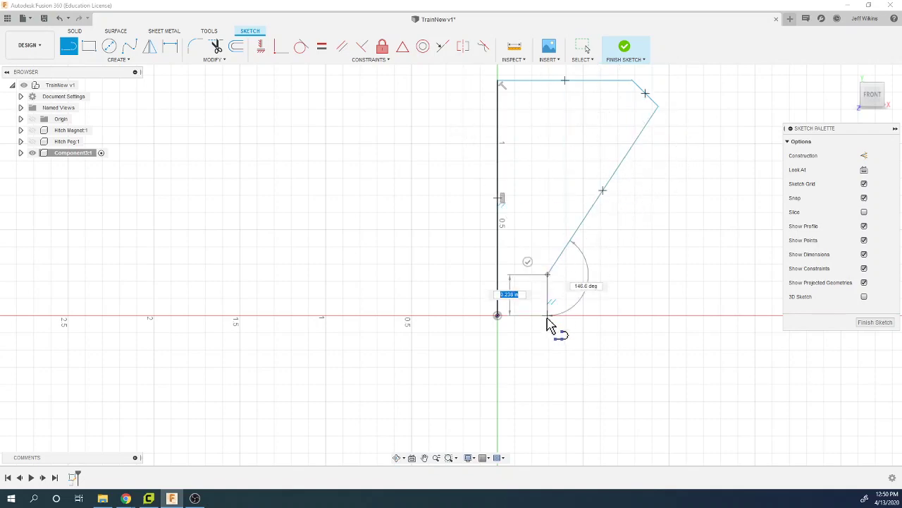
left_click(548, 315)
left_click(498, 315)
scroll(409, 398, "down", 3)
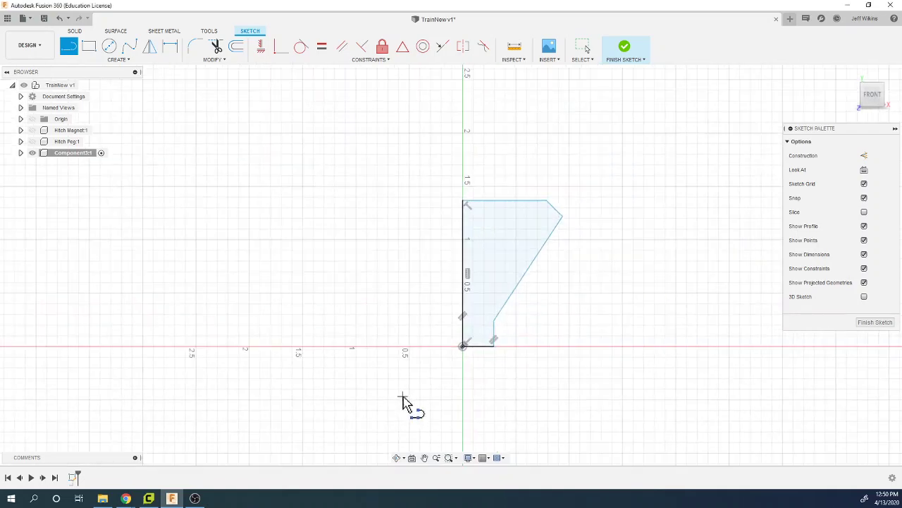
scroll(467, 391, "up", 1)
mouse_move(126, 499)
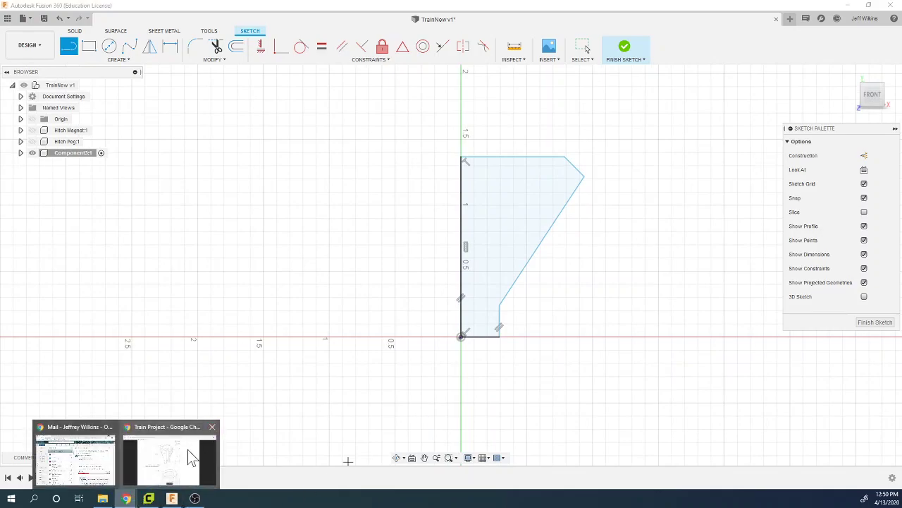
left_click(185, 459)
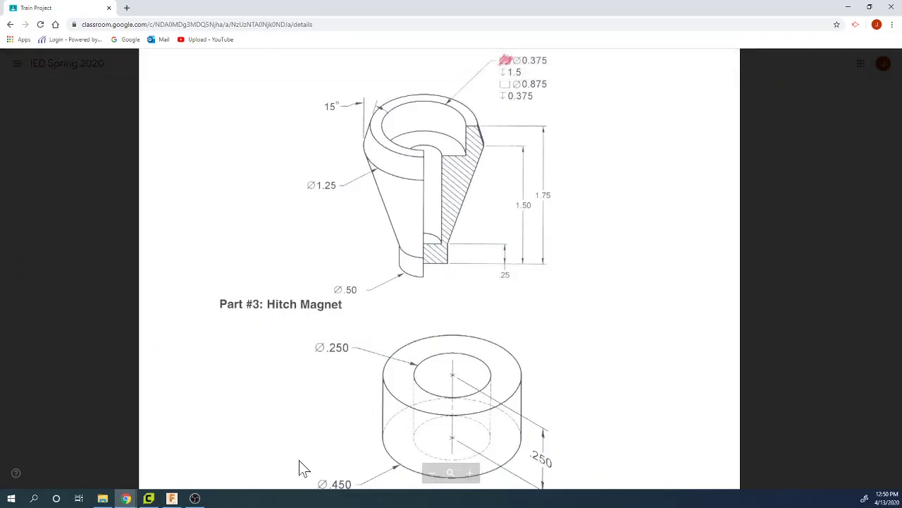
Dimension the profile's bottom edge to 0.25 and the short step height to 0.25
left_click(171, 498)
key("d")
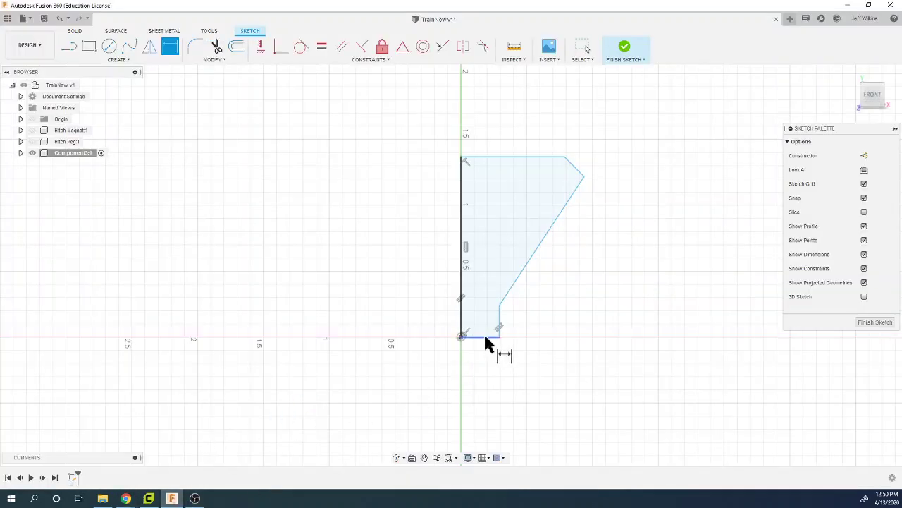
left_click(482, 337)
left_click(484, 369)
type(".25")
key("Return")
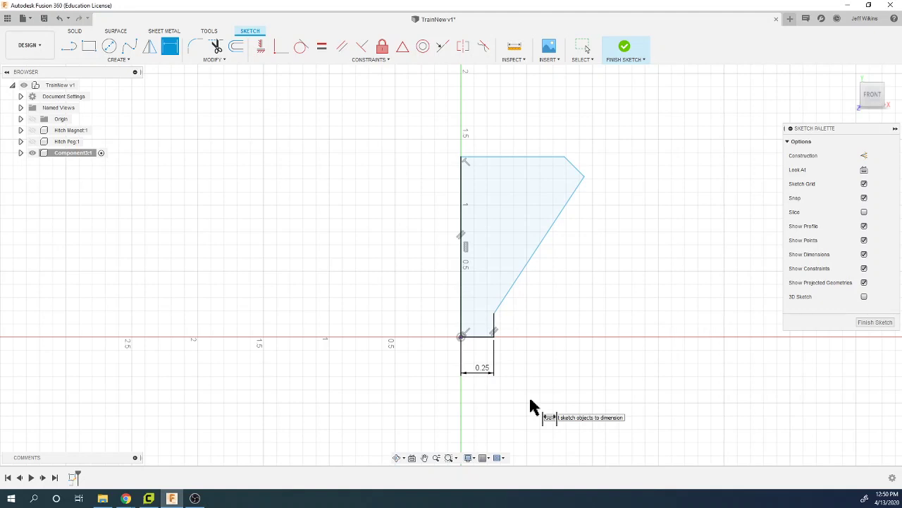
left_click(495, 331)
left_click(558, 324)
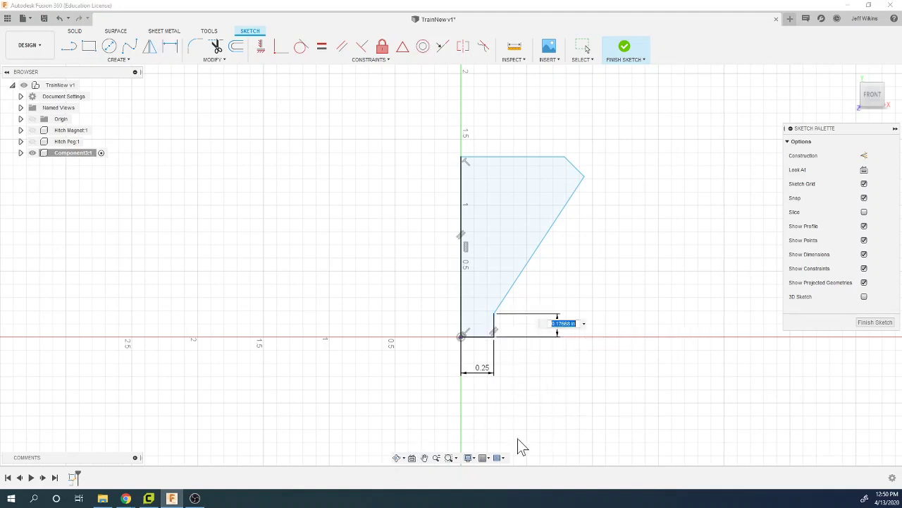
mouse_move(125, 498)
left_click(155, 472)
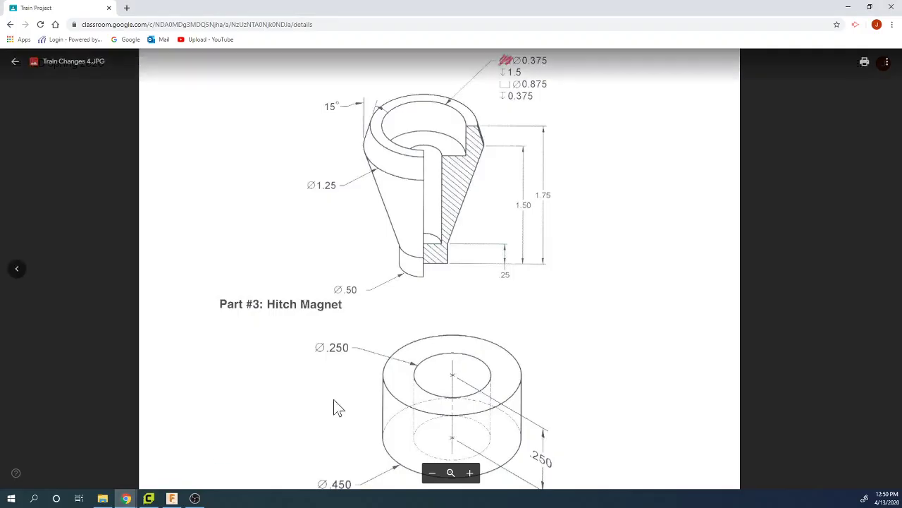
left_click(173, 498)
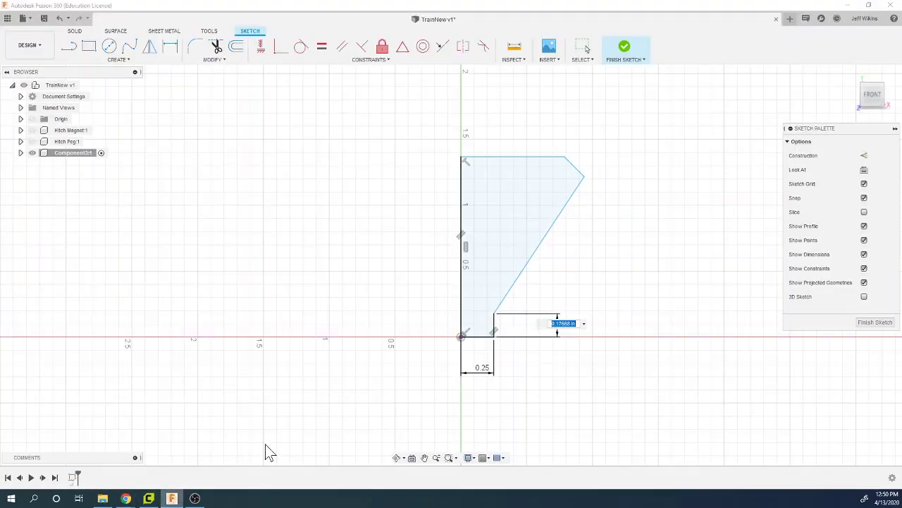
type("5")
key("Return")
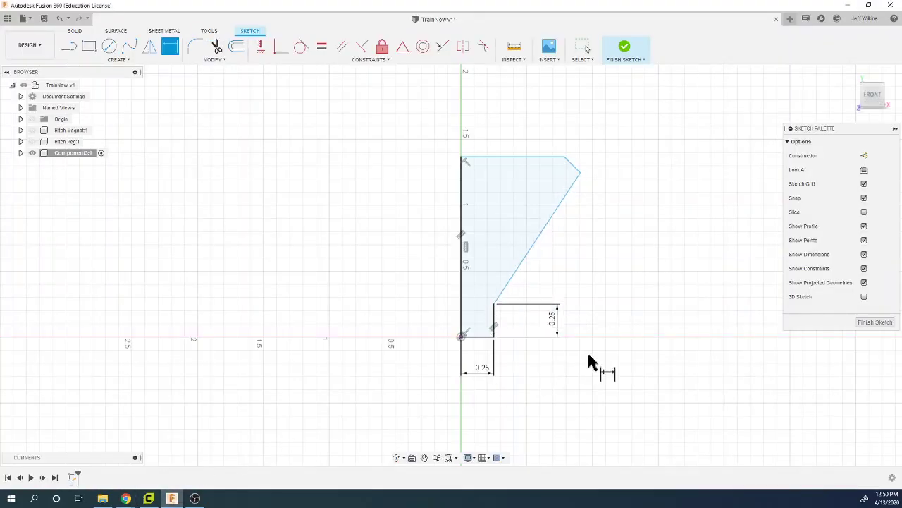
mouse_move(126, 498)
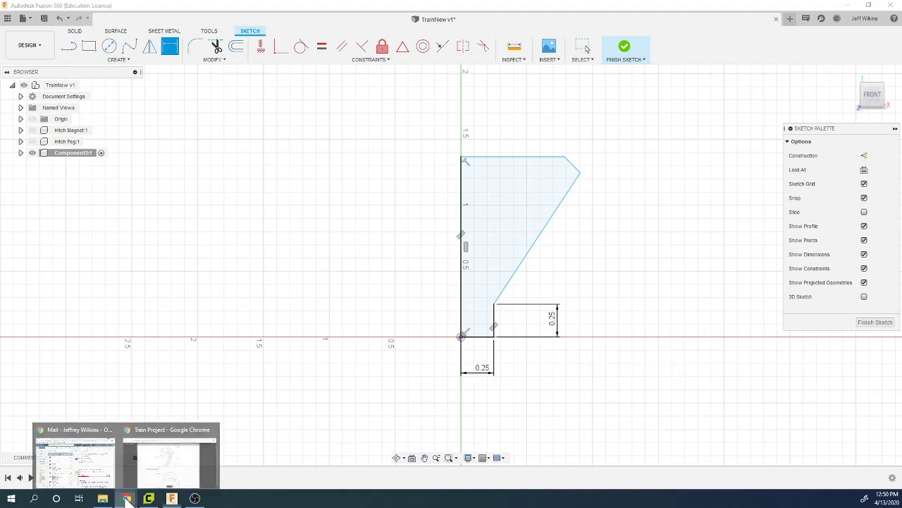
Dimension the left side to 1.75 overall height and the slanted corner to 1.50 high
left_click(177, 457)
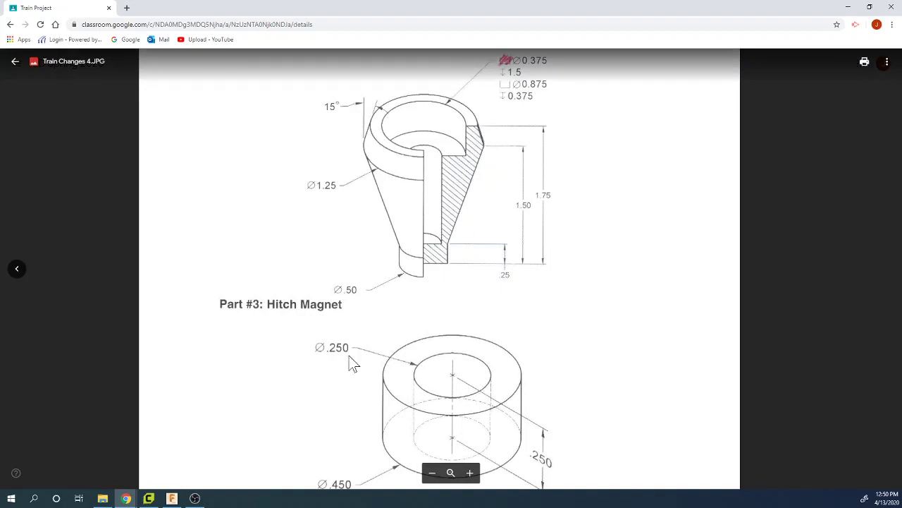
left_click(171, 498)
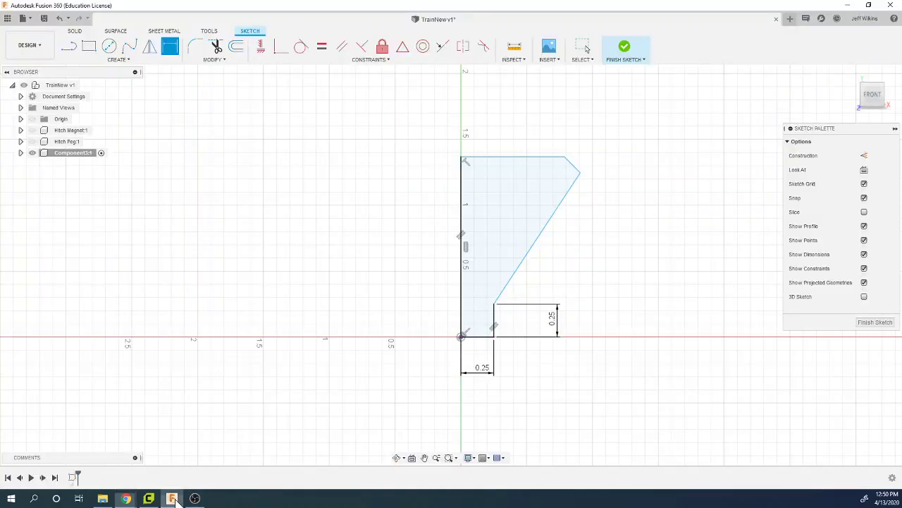
left_click(462, 276)
left_click(399, 276)
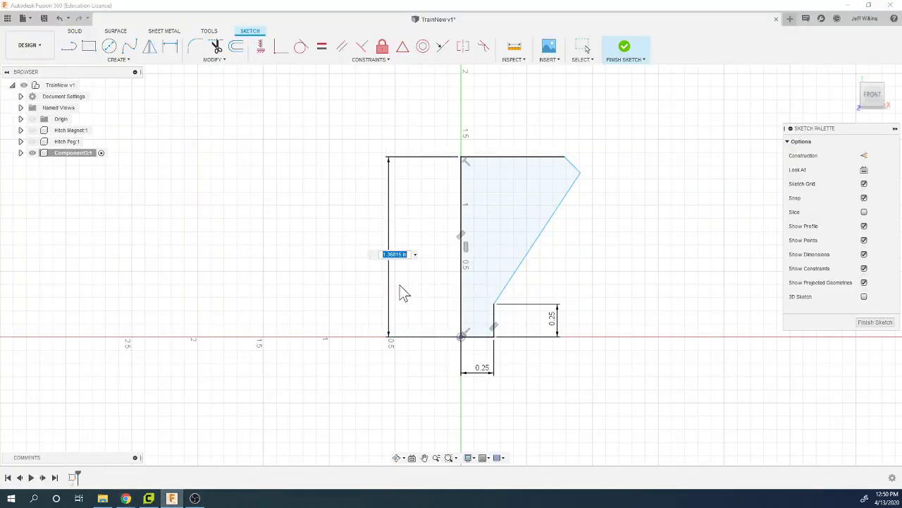
type("1.75")
key("Return")
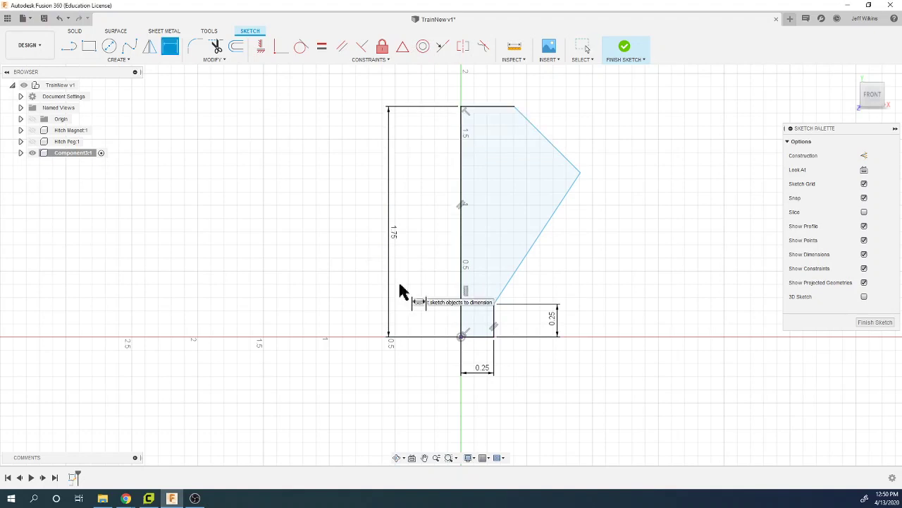
left_click(483, 336)
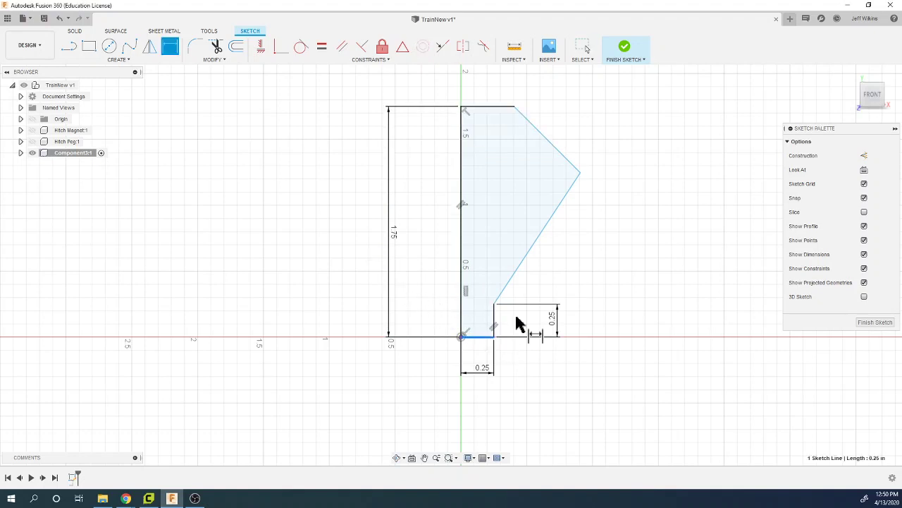
left_click(580, 173)
left_click(634, 238)
type("1.5")
key("Return")
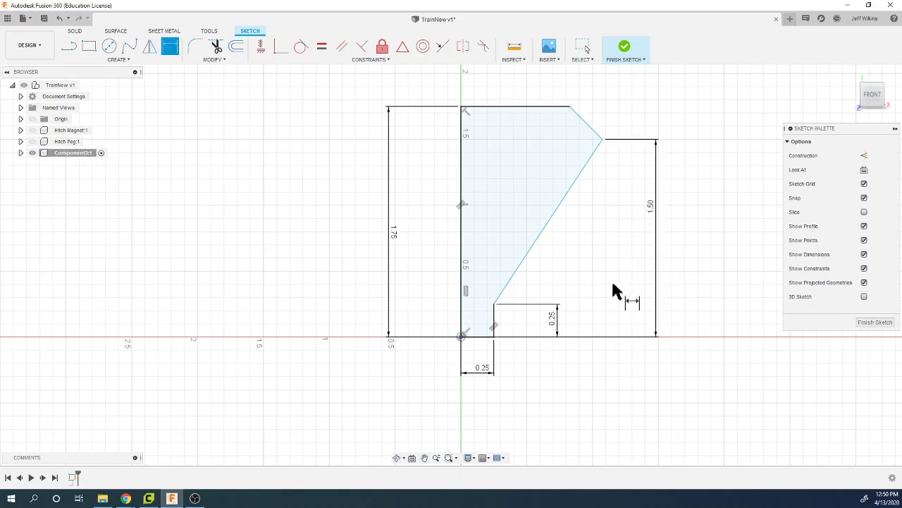
Add an angle dimension to the slanted top chamfer edge, setting it to 25 degrees
left_click(579, 116)
left_click(563, 110)
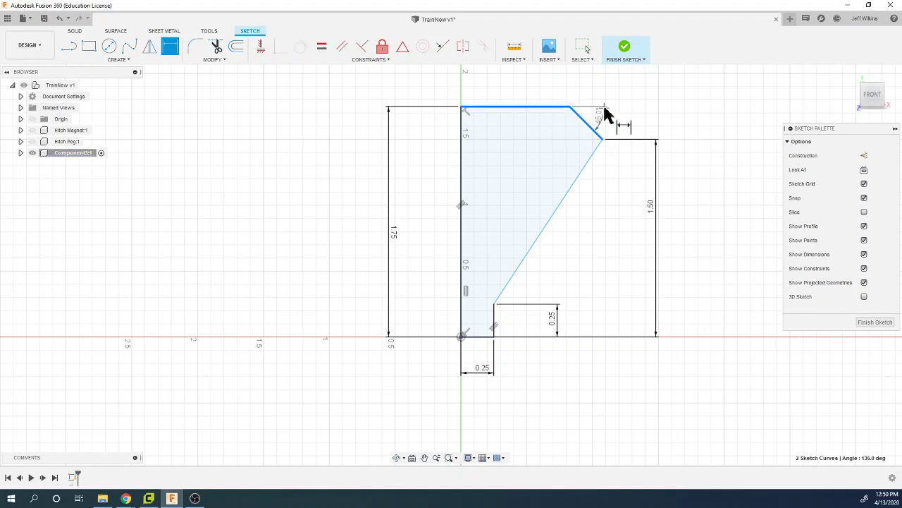
left_click(596, 117)
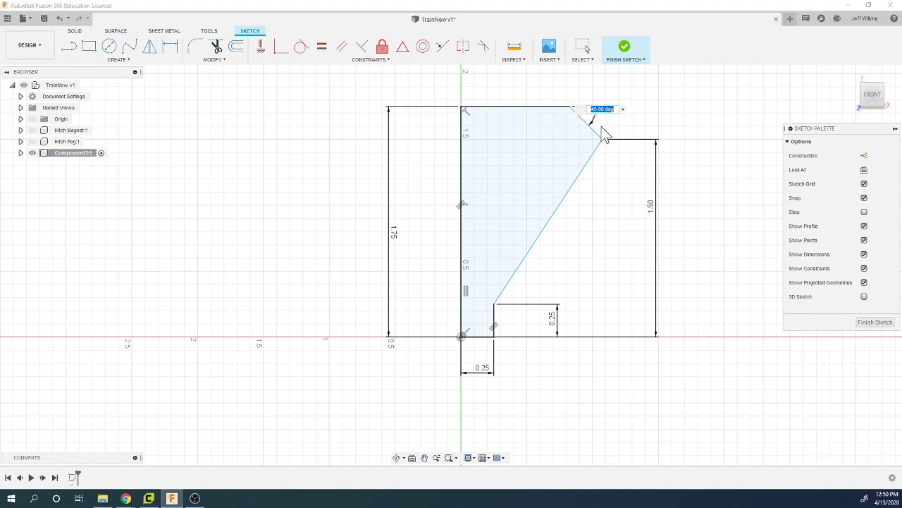
type("60")
key("Return")
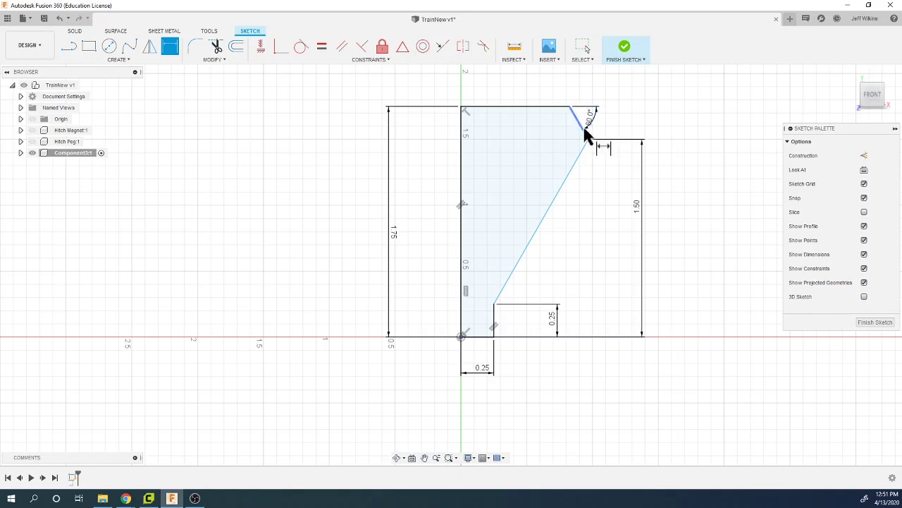
mouse_move(582, 126)
left_mouse_down()
mouse_move(591, 120)
mouse_move(576, 115)
left_mouse_up()
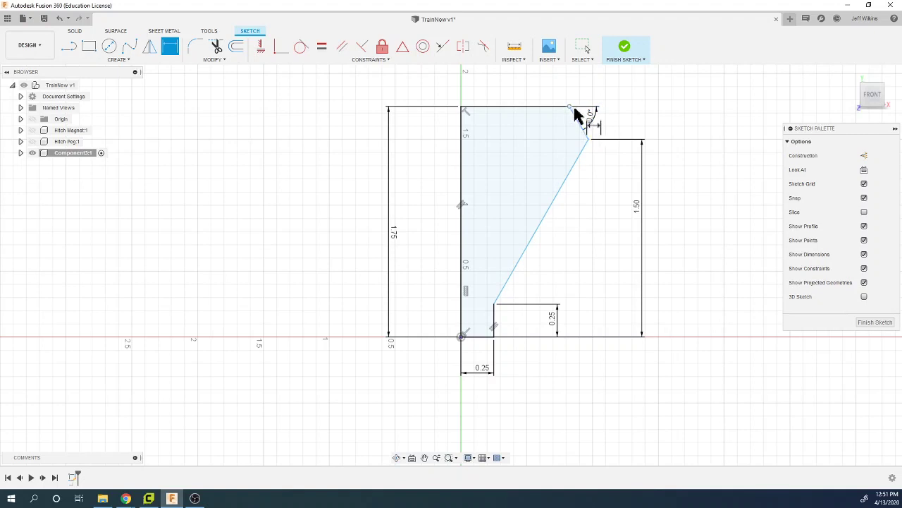
left_click(593, 127)
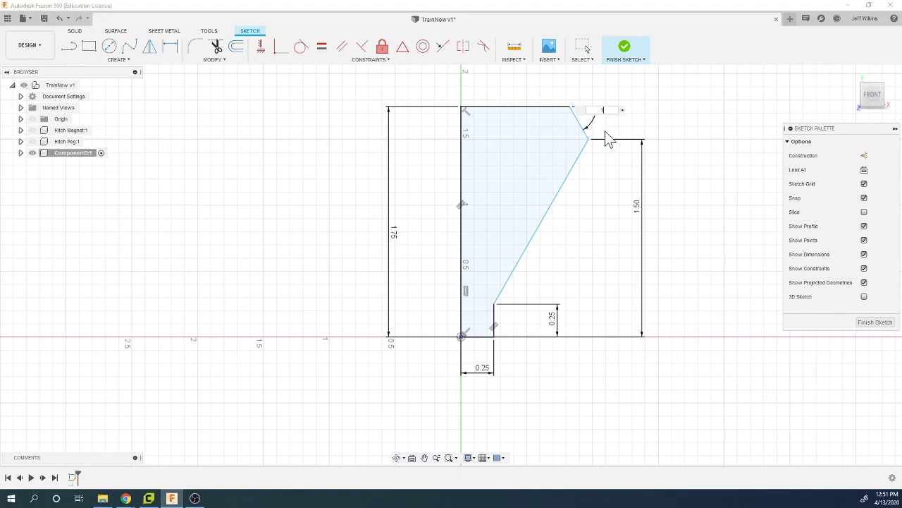
type("25")
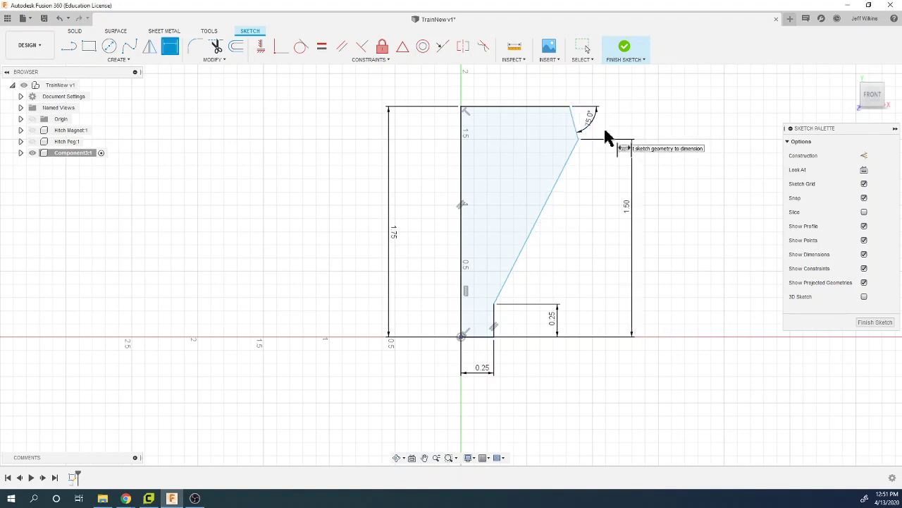
key("Return")
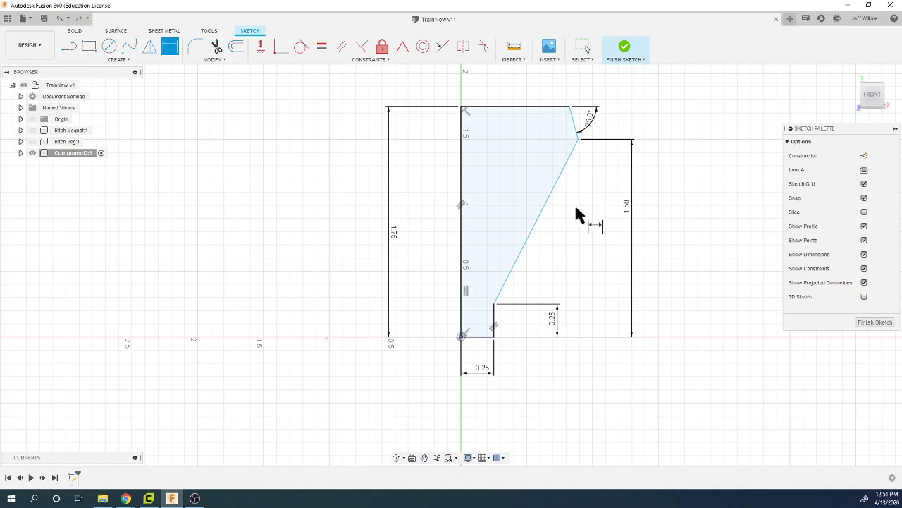
Dimension the top width from the left edge to the chamfer corner as 0.625
left_click(578, 141)
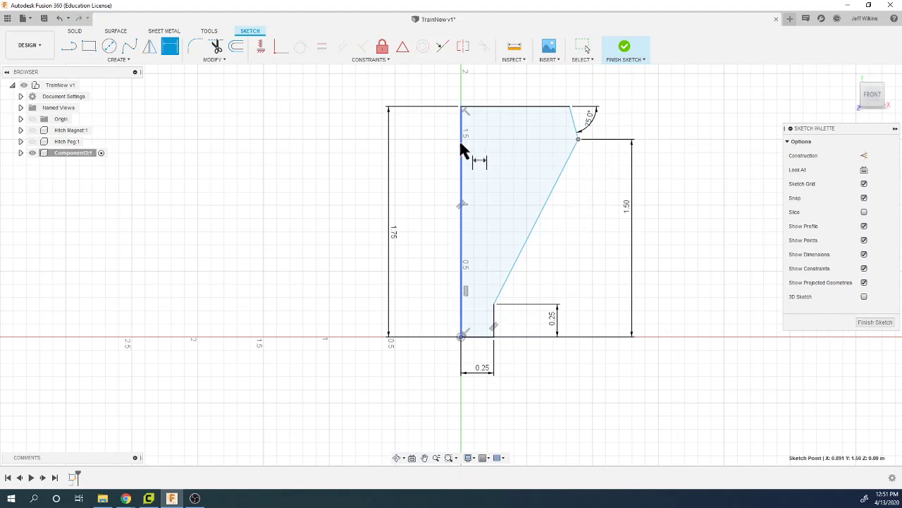
left_click(463, 147)
left_click(513, 82)
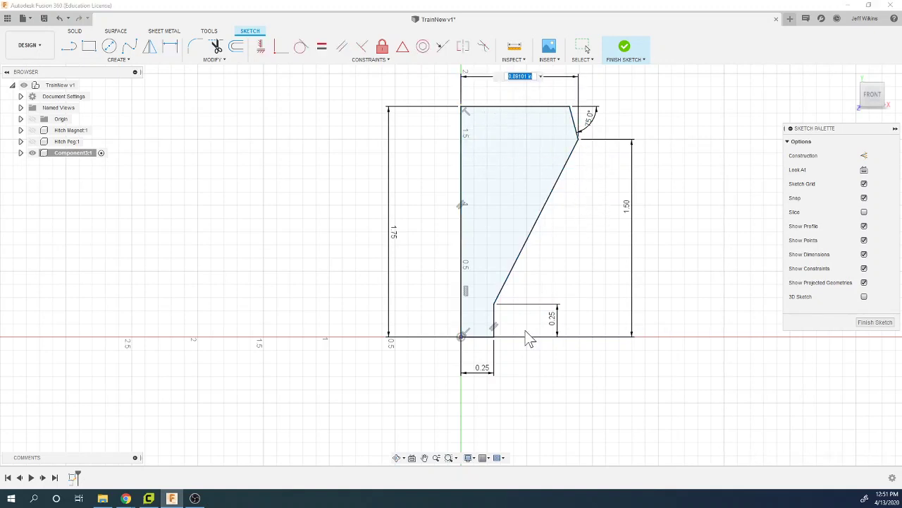
left_click(125, 498)
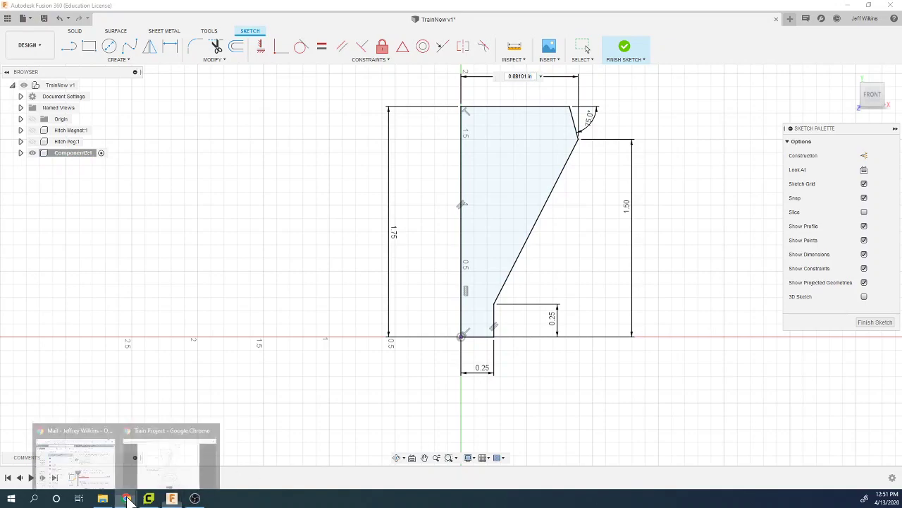
left_click(164, 467)
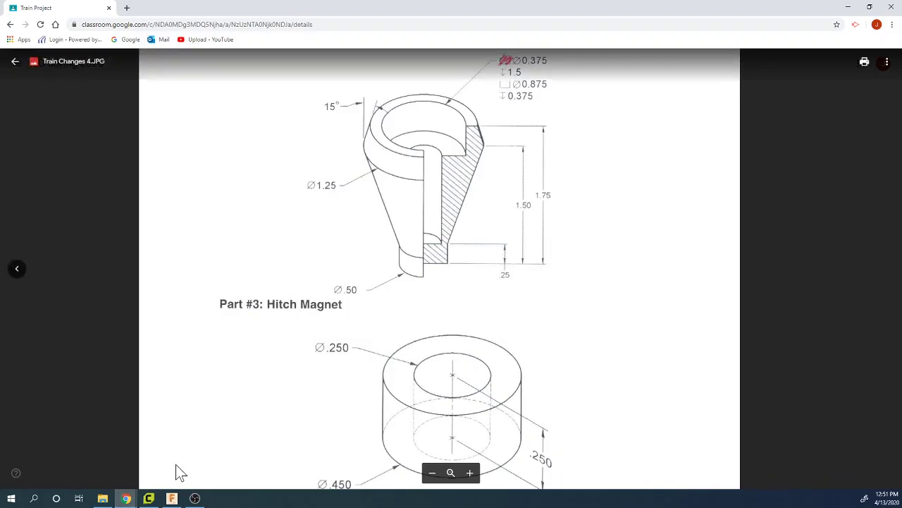
left_click(171, 498)
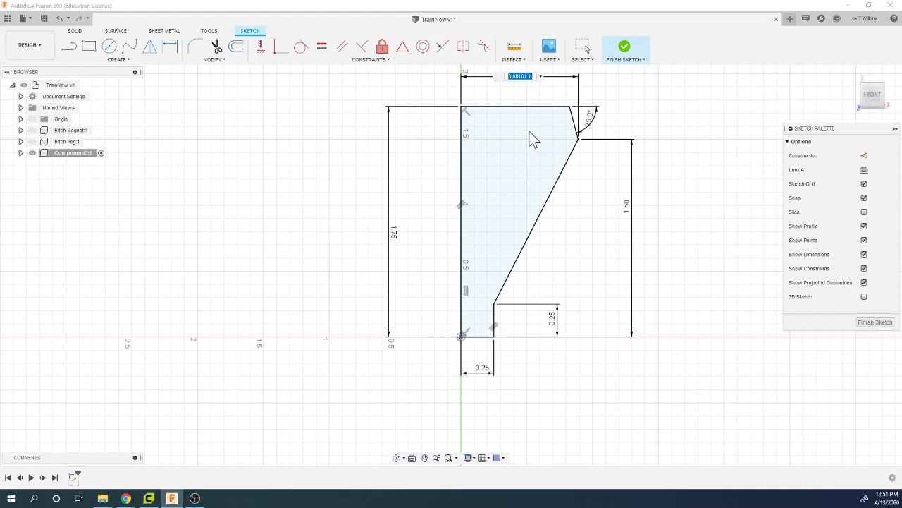
type("0.625")
key("Return")
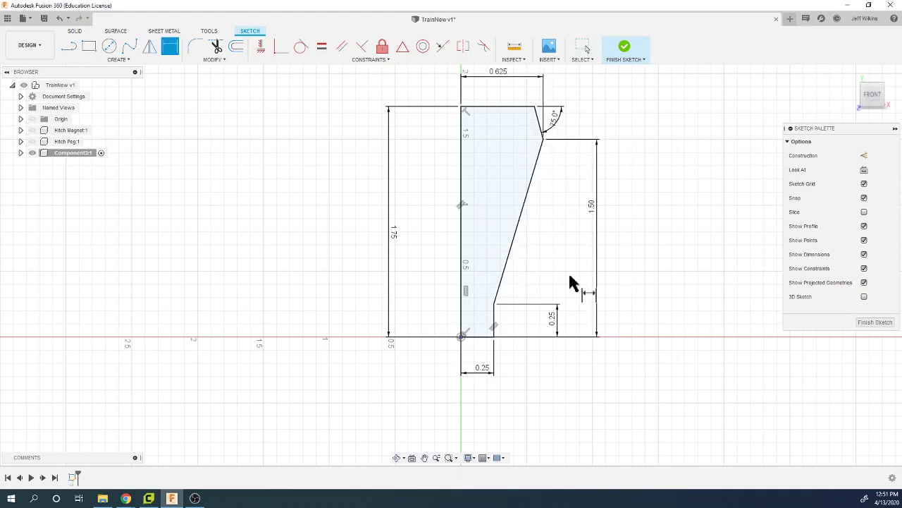
Finish the sketch, revolve the Stack profile about its left edge, and view it isometrically
left_click(623, 50)
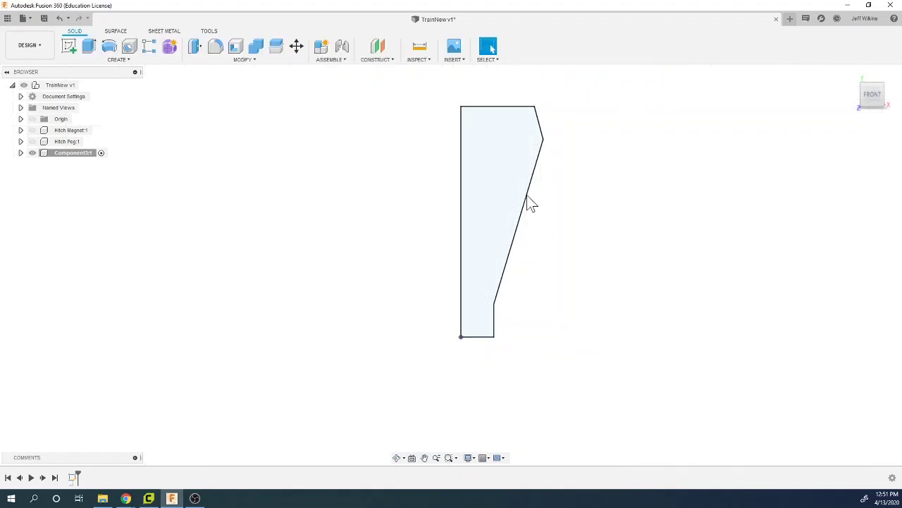
left_click(109, 46)
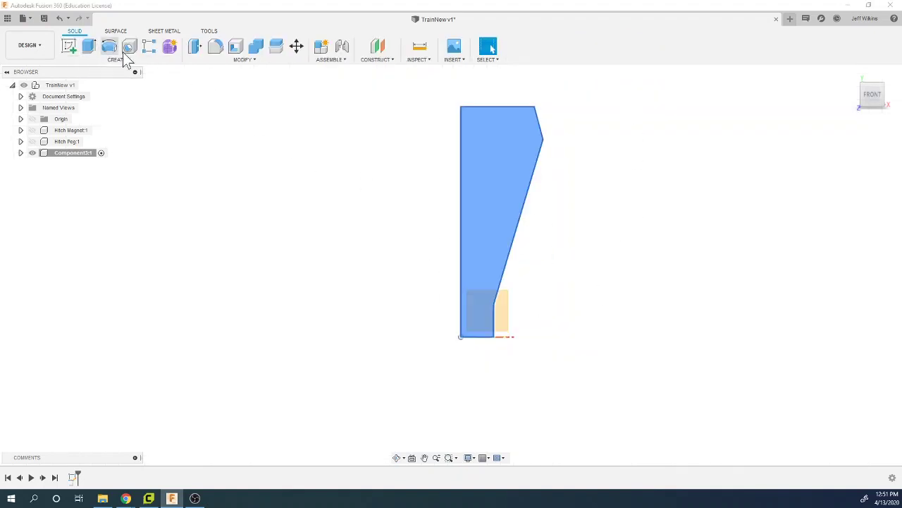
left_click(460, 180)
left_click(854, 239)
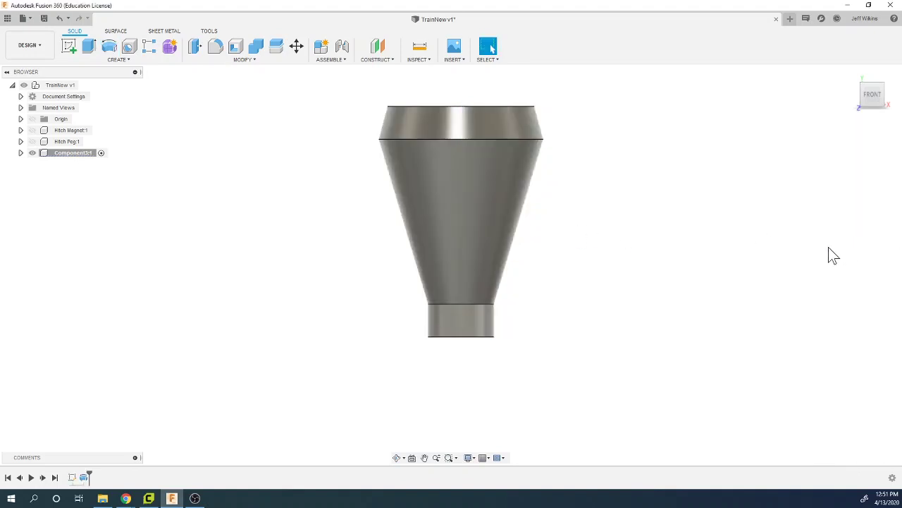
left_click(881, 86)
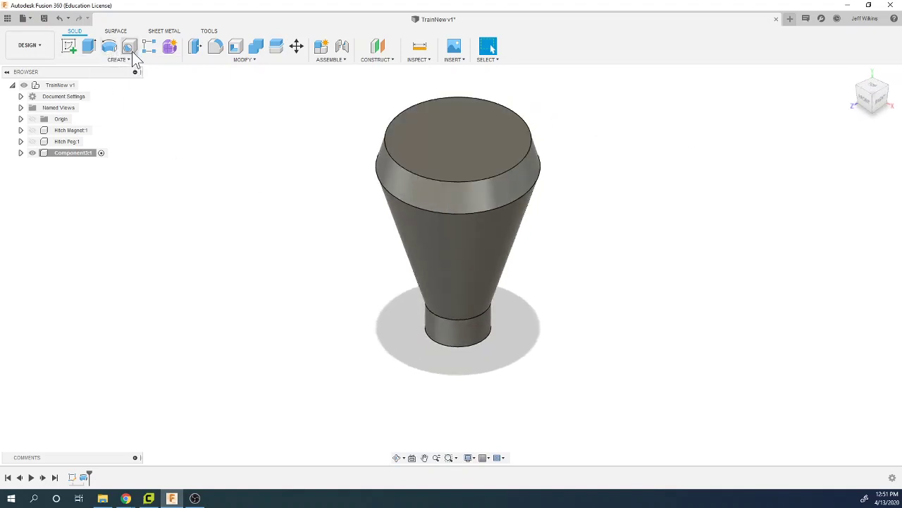
Place a counterbore hole centred on the top face with a 0.875 counterbore diameter
key("h")
left_click(477, 153)
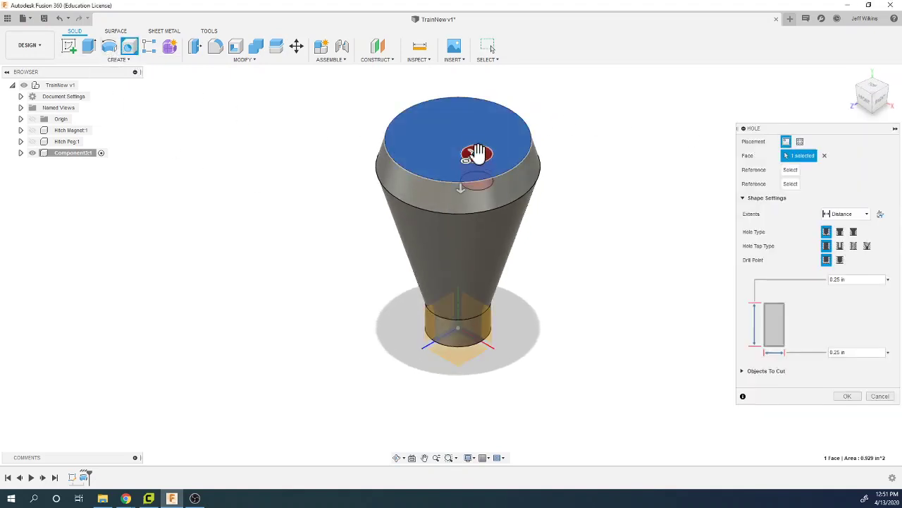
left_click_drag(477, 153, 459, 139)
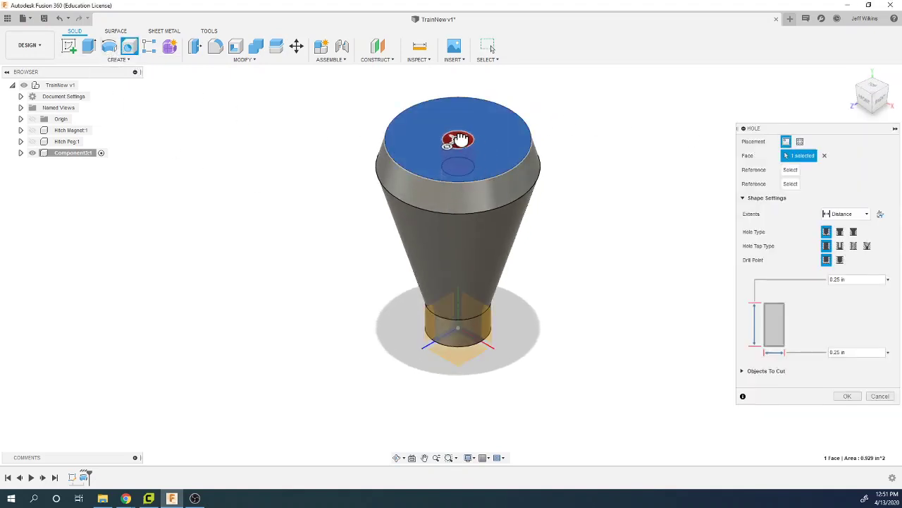
left_click(839, 231)
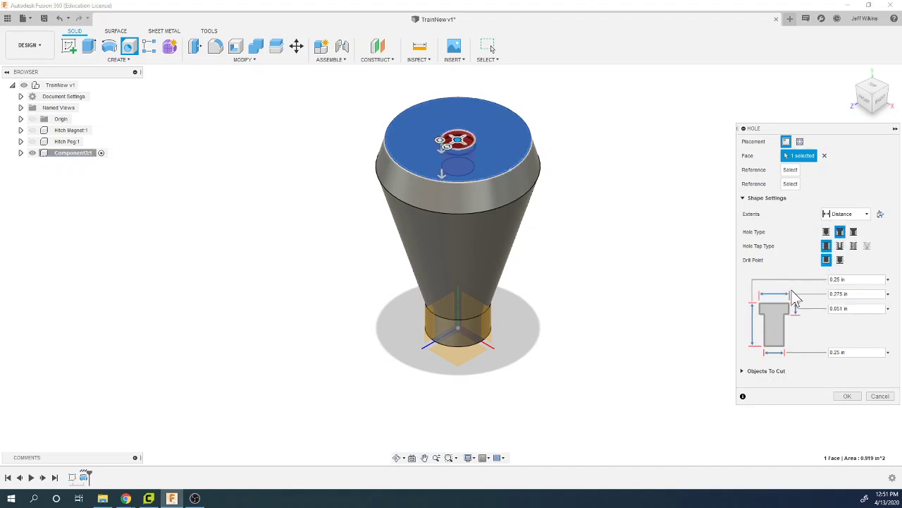
left_click(835, 294)
type(".75")
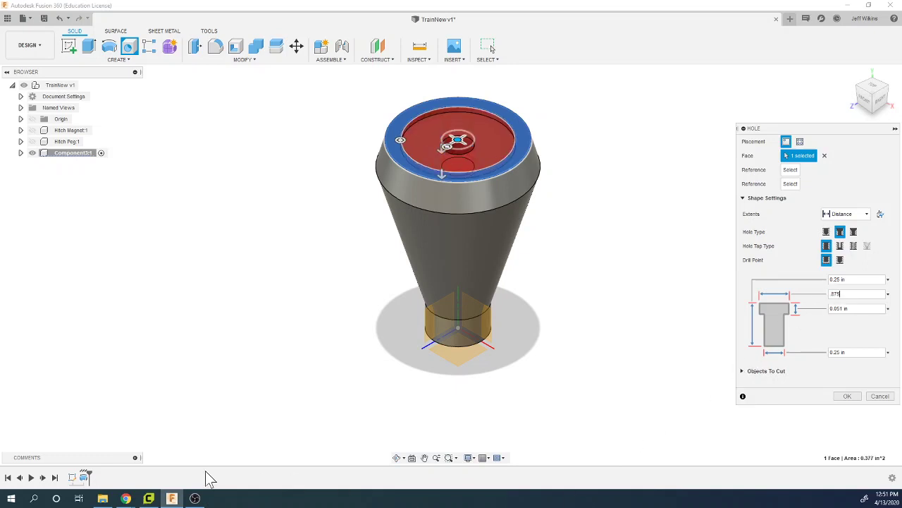
mouse_move(125, 499)
left_click(169, 458)
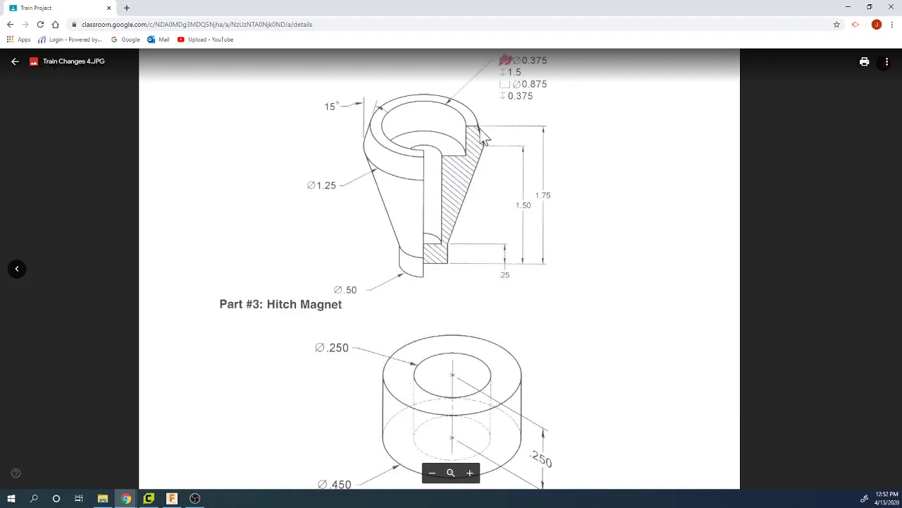
left_click(172, 498)
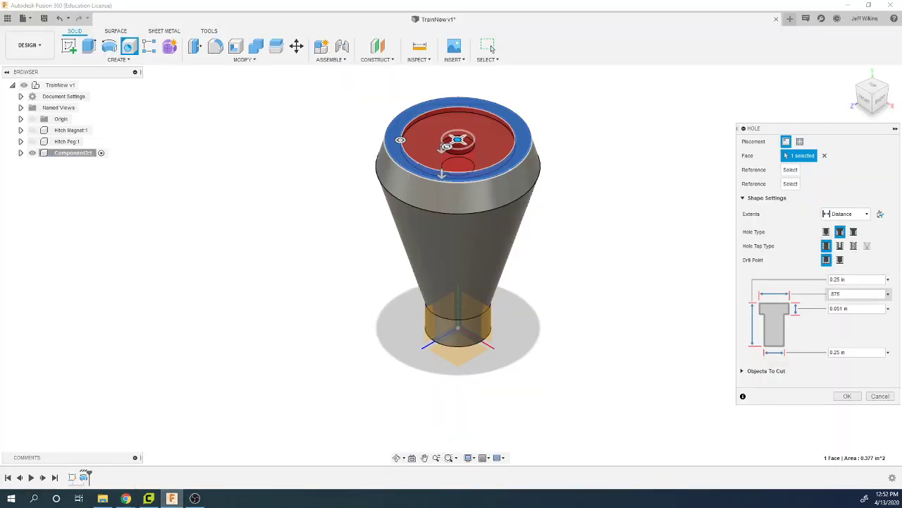
Set counterbore depth 0.375, hole diameter 0.375 and hole depth 1.5, checking the preview
key("Tab")
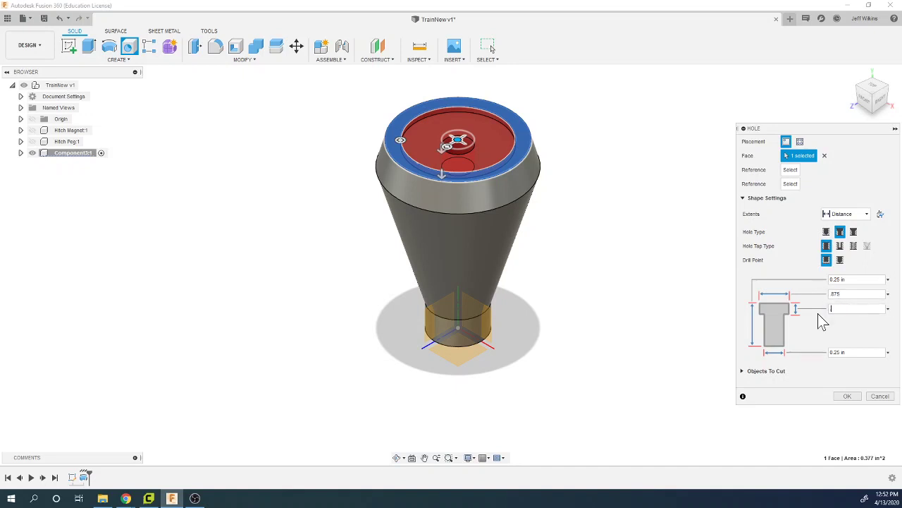
type(".375")
key("Tab")
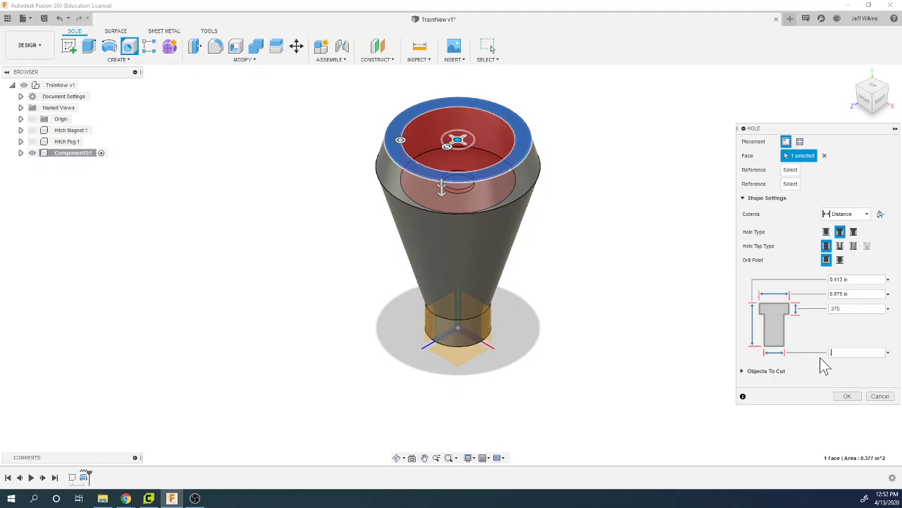
type("75")
key("Tab")
type("1")
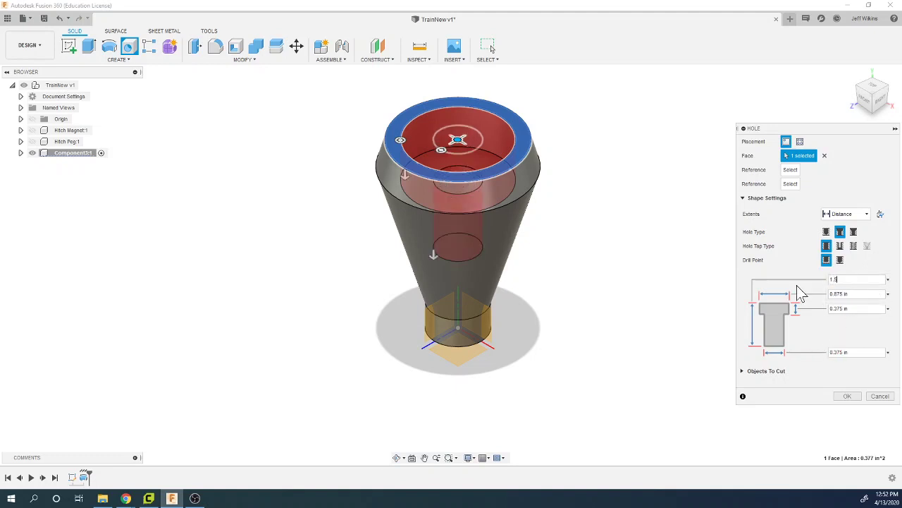
left_click(885, 105)
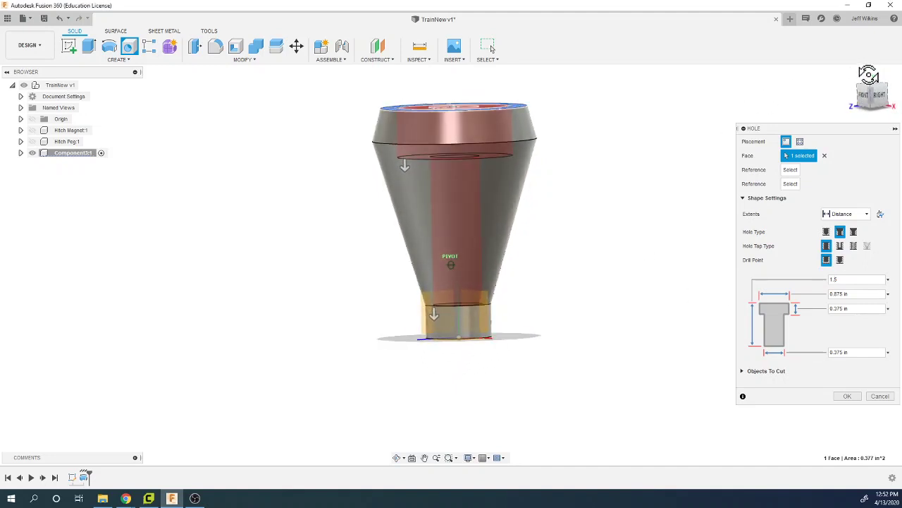
left_click(873, 83)
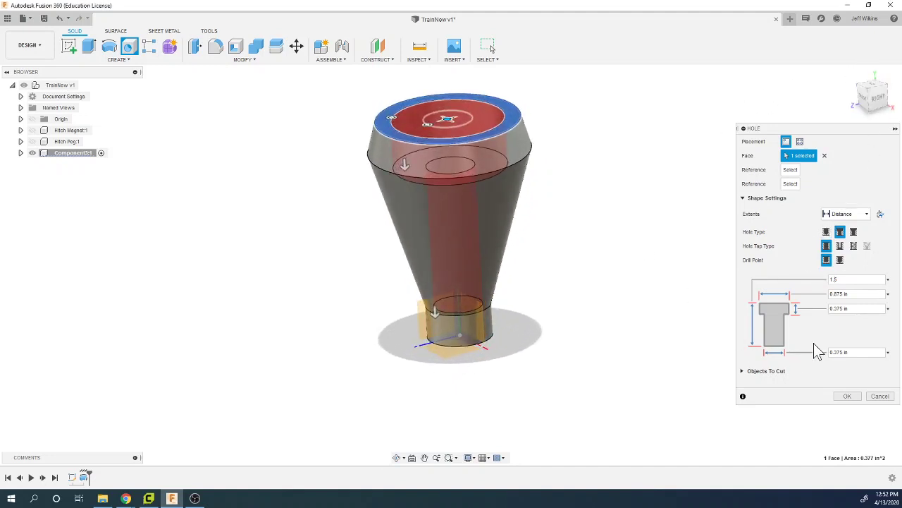
Confirm the counterbored hole and rename Component3 to 'Stack'
left_click(846, 395)
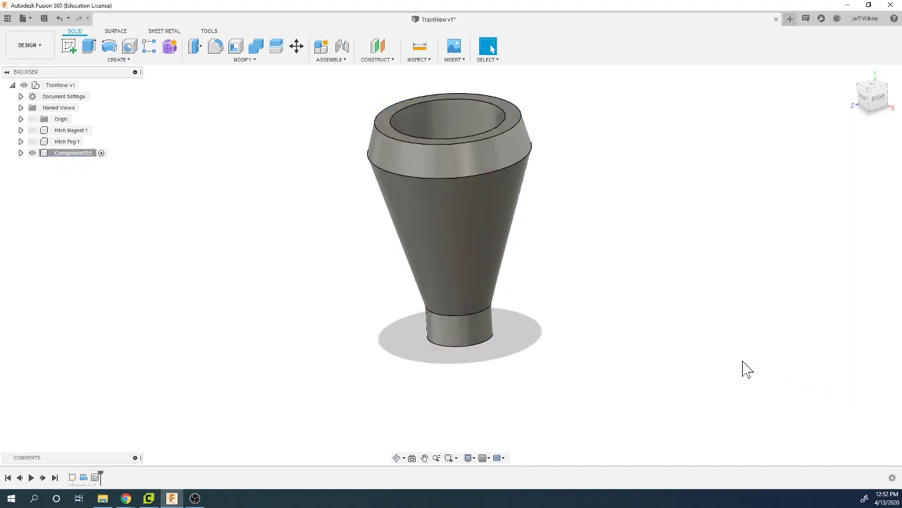
left_click(871, 92)
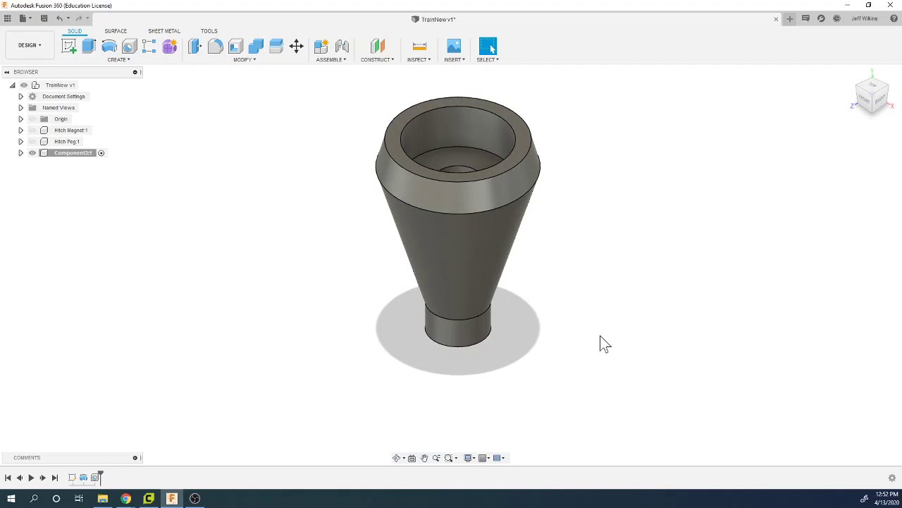
left_click(74, 156)
double_click(73, 153)
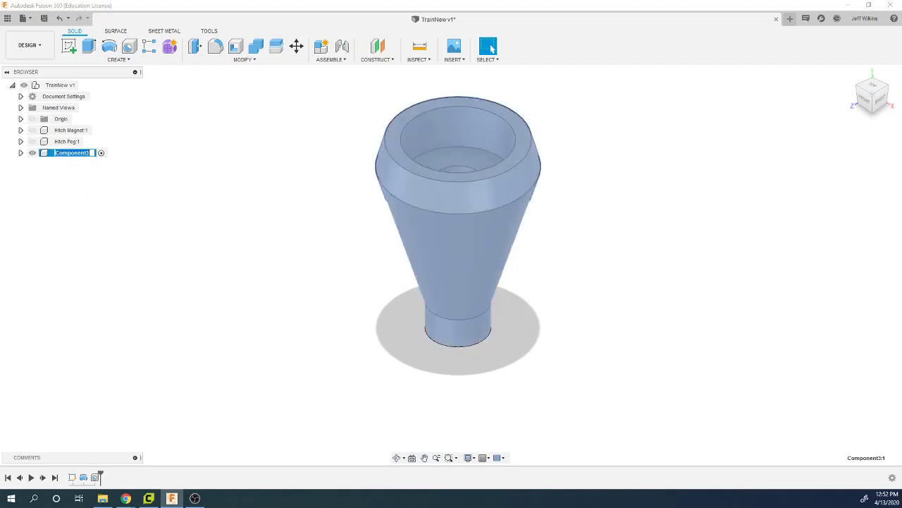
type("Stack")
key("Return")
Make the Stack semi-transparent to inspect the bore from the front, then restore opacity
right_click(64, 155)
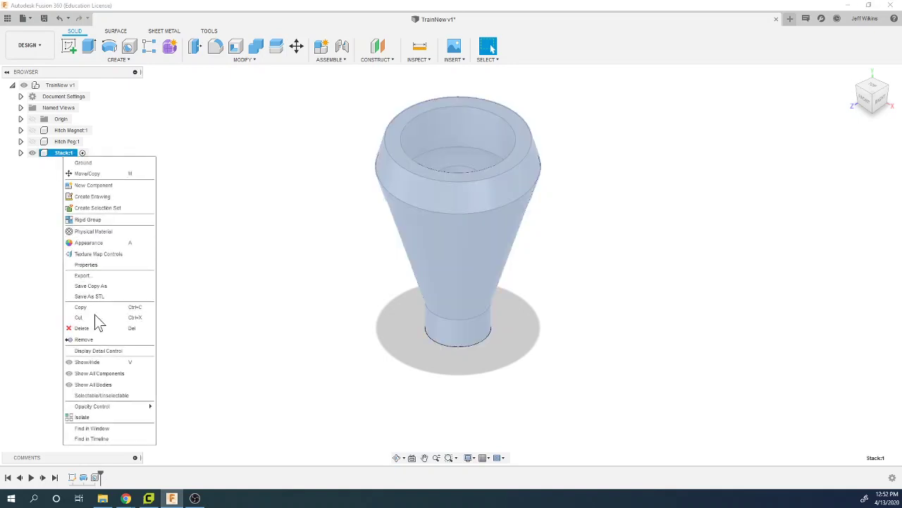
mouse_move(93, 406)
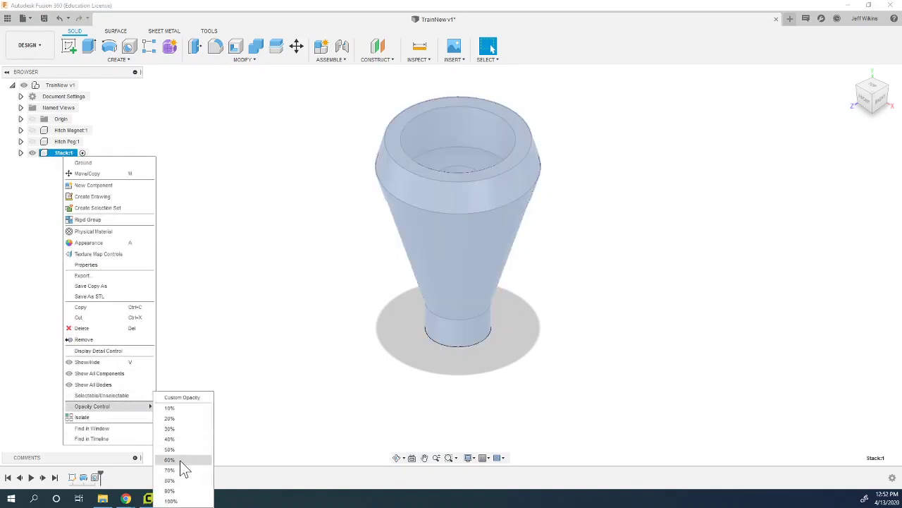
left_click(180, 461)
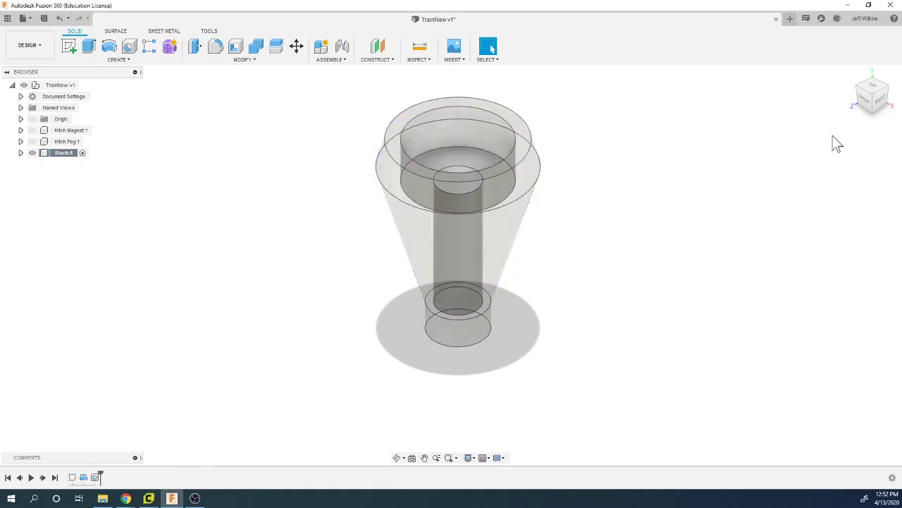
left_click(867, 107)
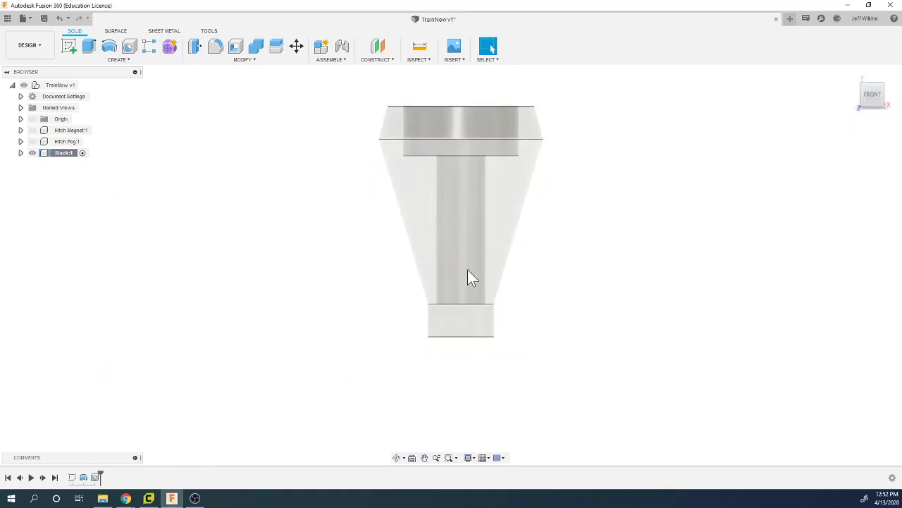
left_click(884, 86)
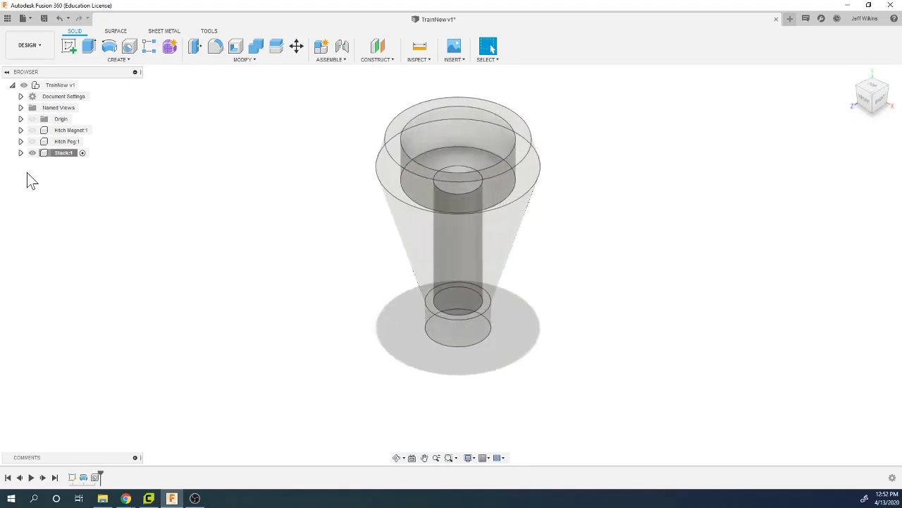
right_click(58, 156)
mouse_move(86, 404)
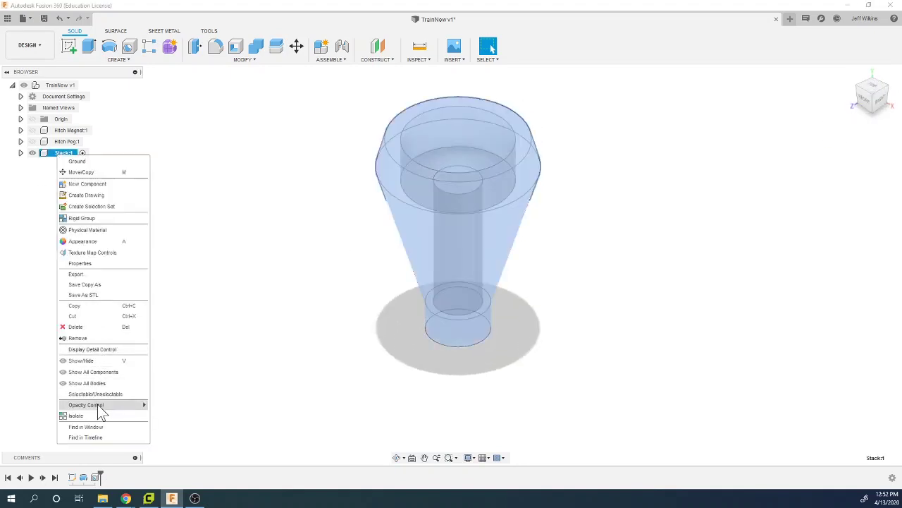
left_click(169, 500)
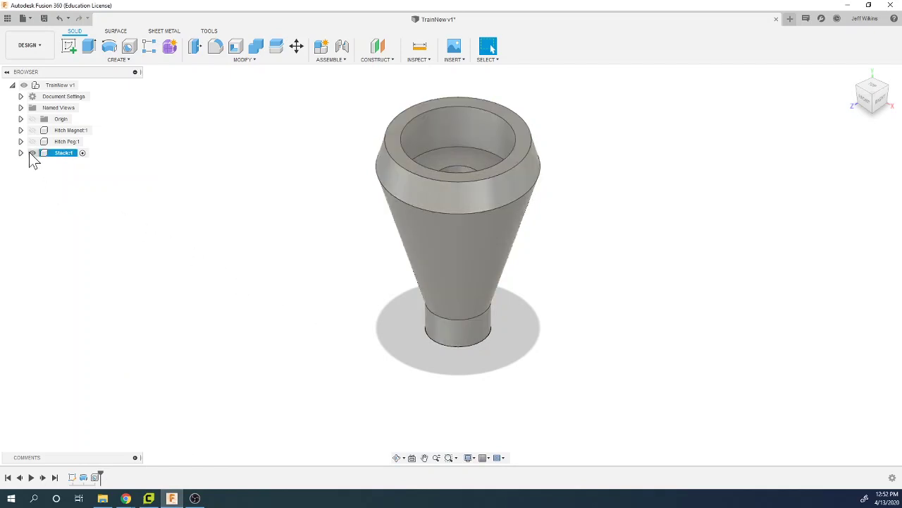
Add a new component to TrainNew and hide the Stack
right_click(60, 86)
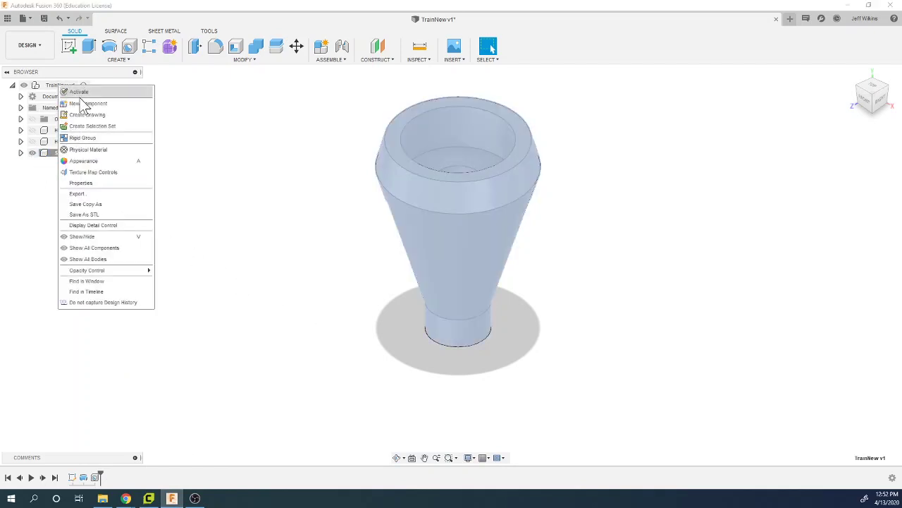
left_click(81, 104)
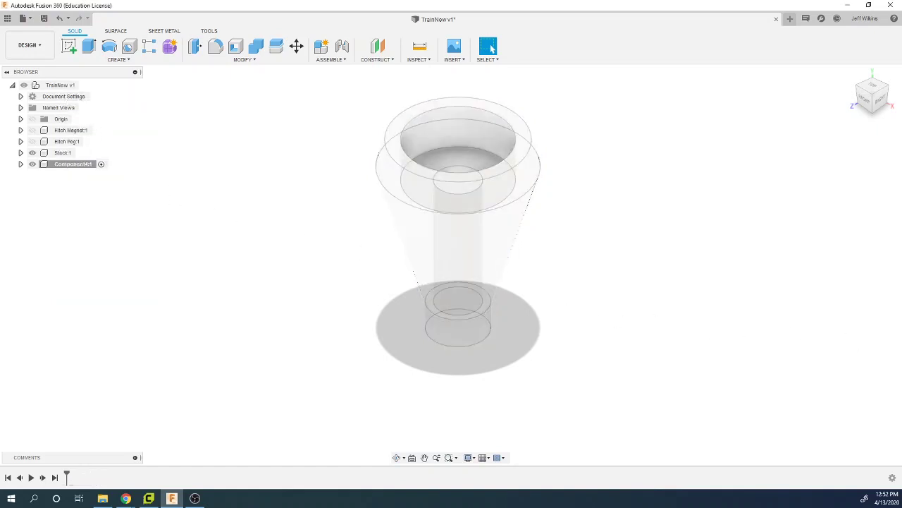
left_click(31, 153)
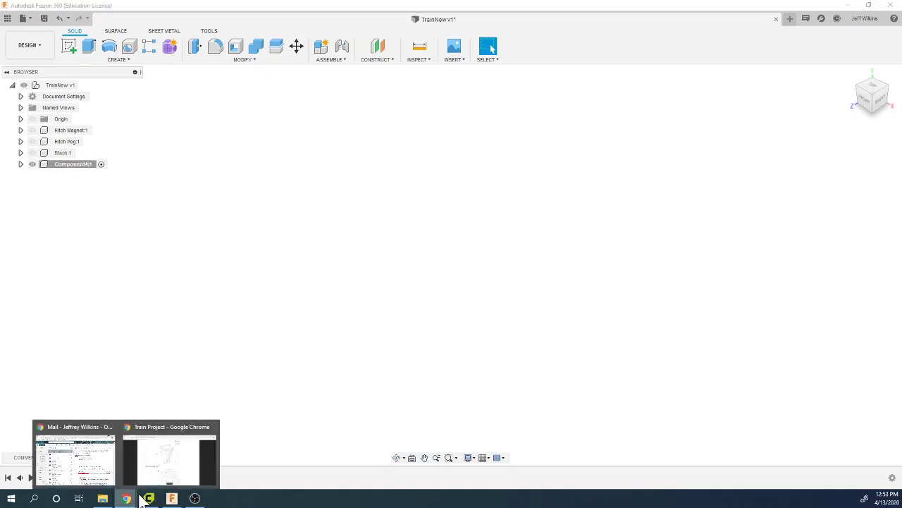
Page back in Classroom to the Train Changes 6 drawing of the Axle Peg and Linkage parts
left_click(177, 451)
scroll(471, 294, "down", 3, "ctrl")
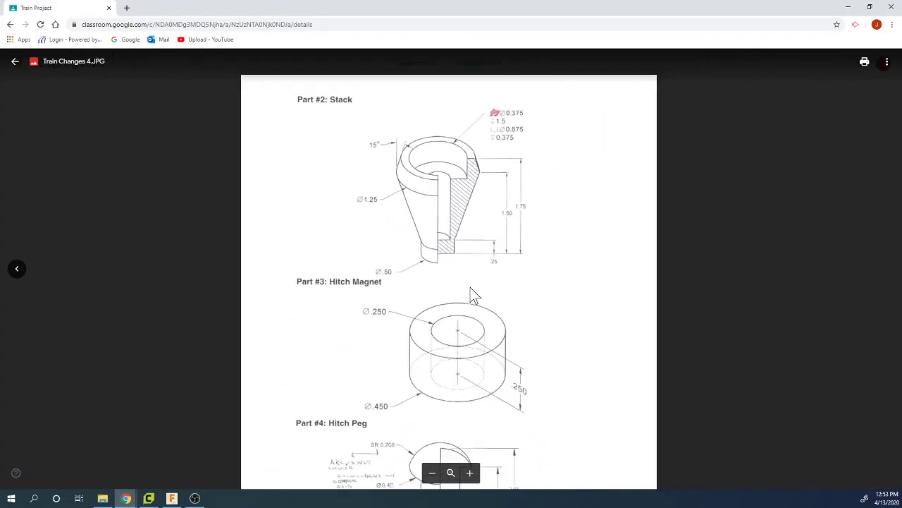
left_click(22, 272)
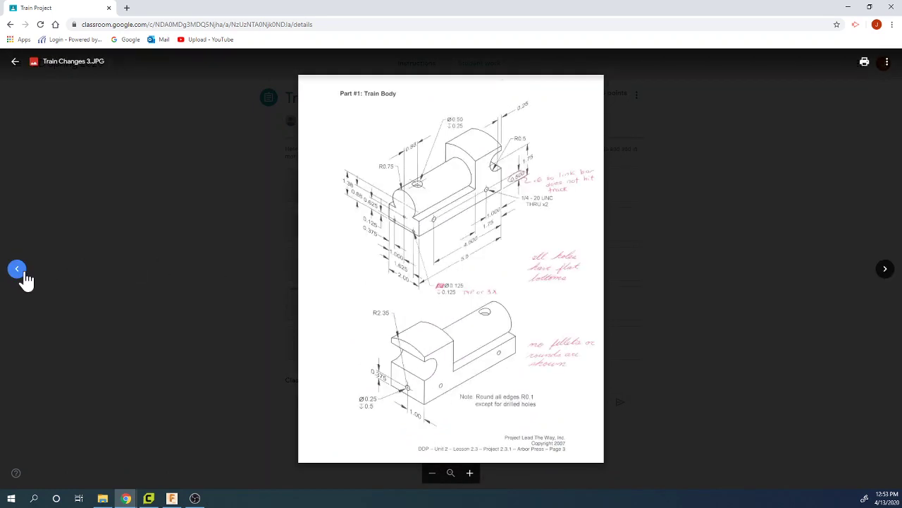
left_click(24, 273)
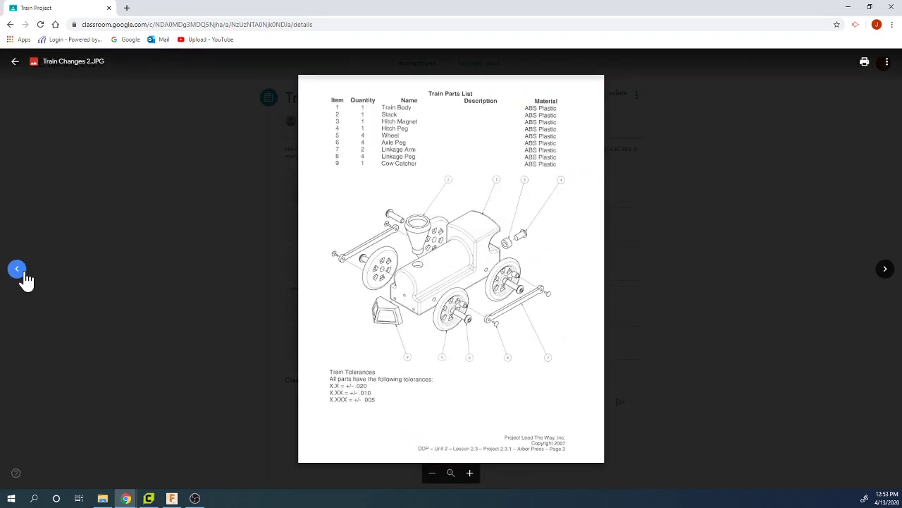
left_click(22, 274)
left_click(24, 274)
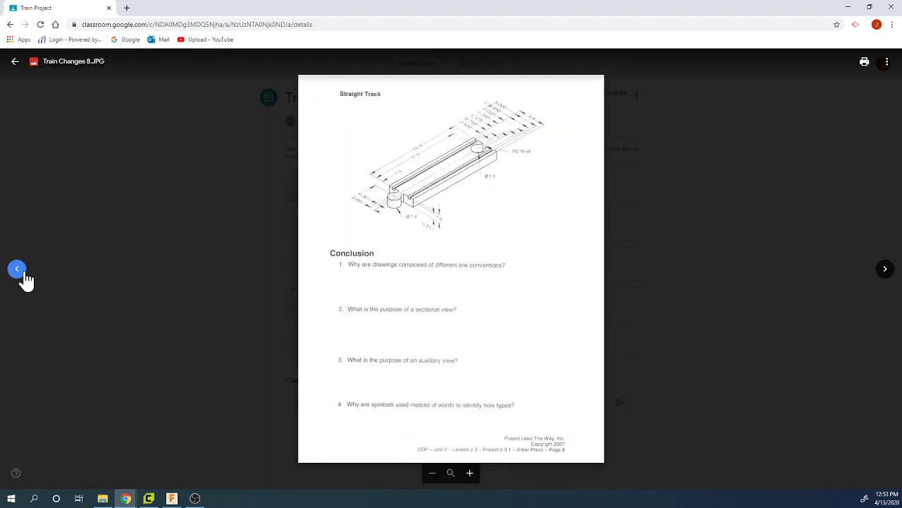
left_click(24, 280)
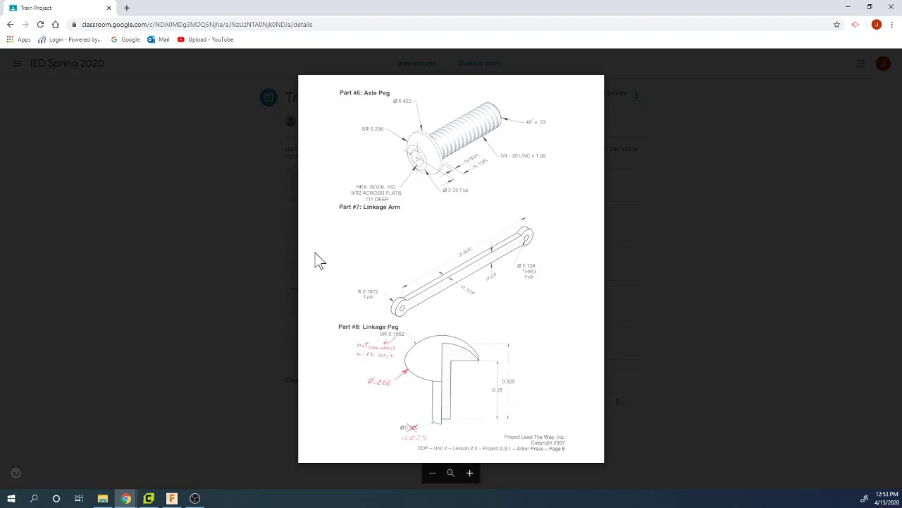
left_click(172, 498)
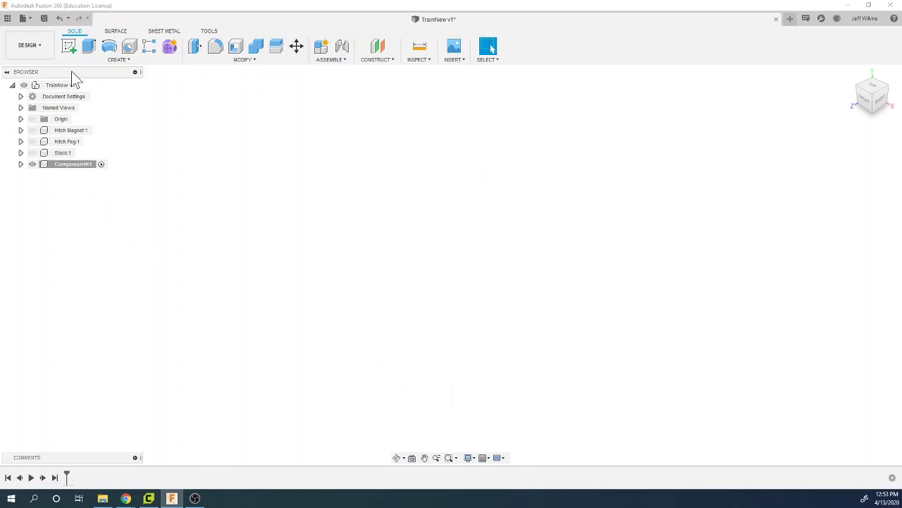
Sketch a closed stepped L-profile from the origin on the front plane
left_click(70, 49)
left_click(474, 321)
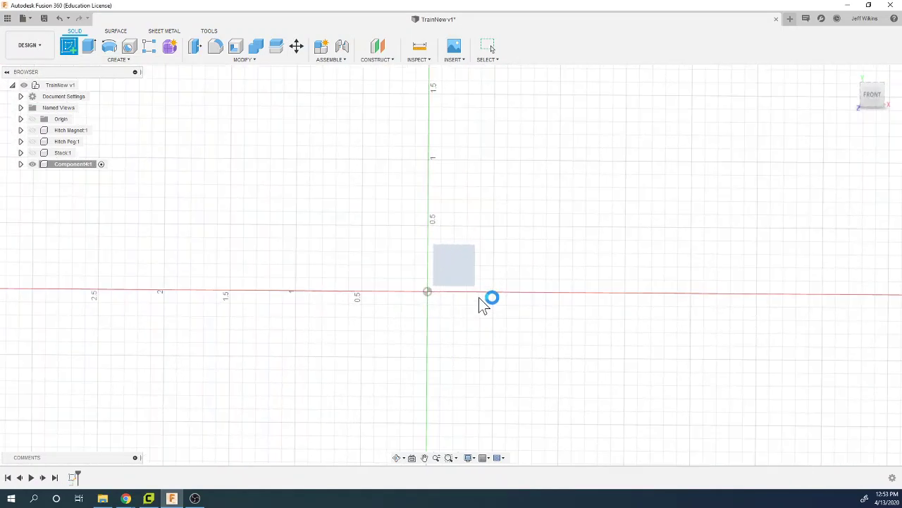
left_click(68, 48)
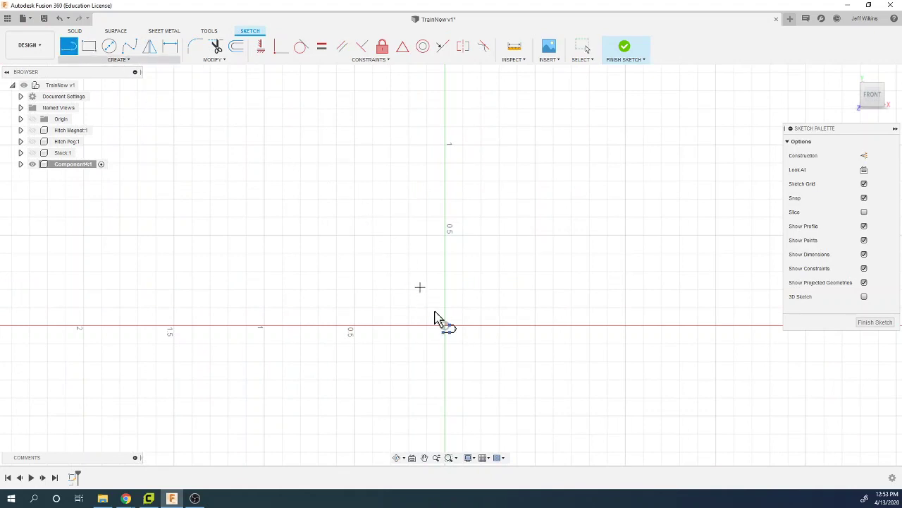
left_click(445, 326)
left_click(445, 212)
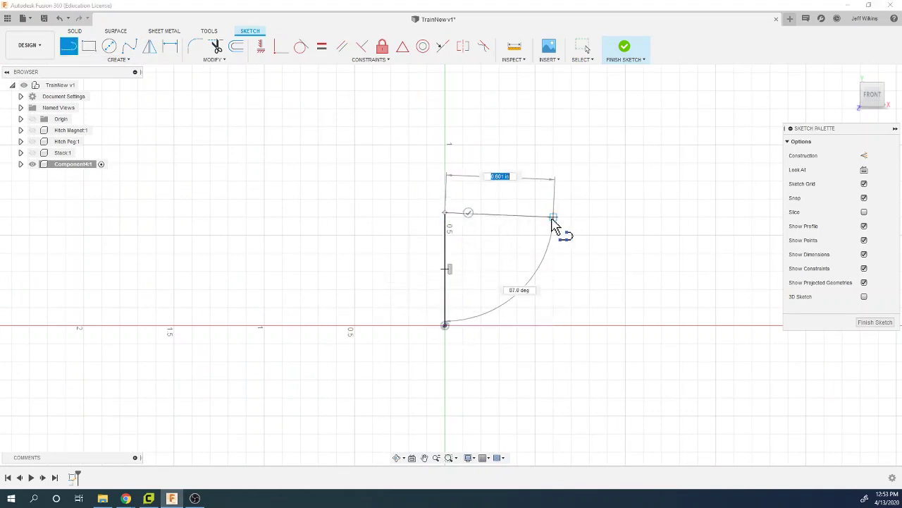
left_click(553, 212)
left_click(554, 253)
left_click(474, 253)
left_click(474, 326)
left_click(445, 326)
Dimension the bottom leg width as 0.125/2
key("d")
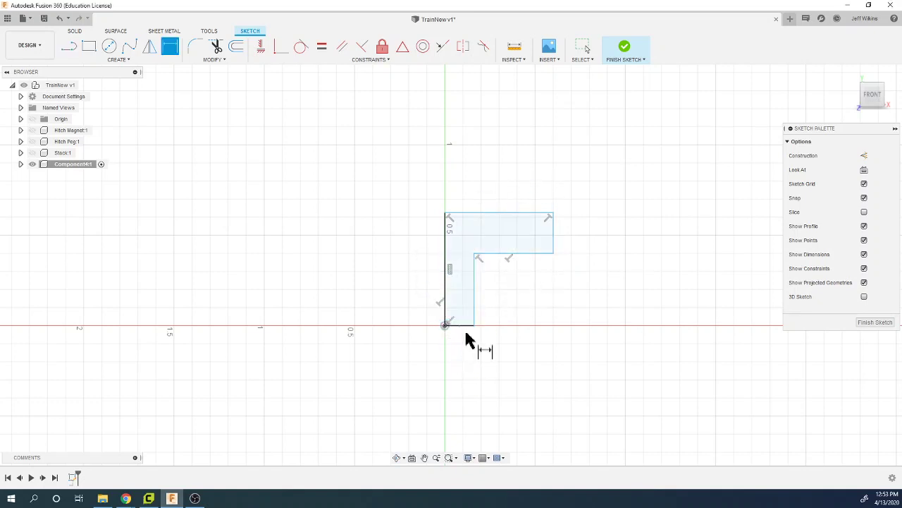
left_click(461, 361)
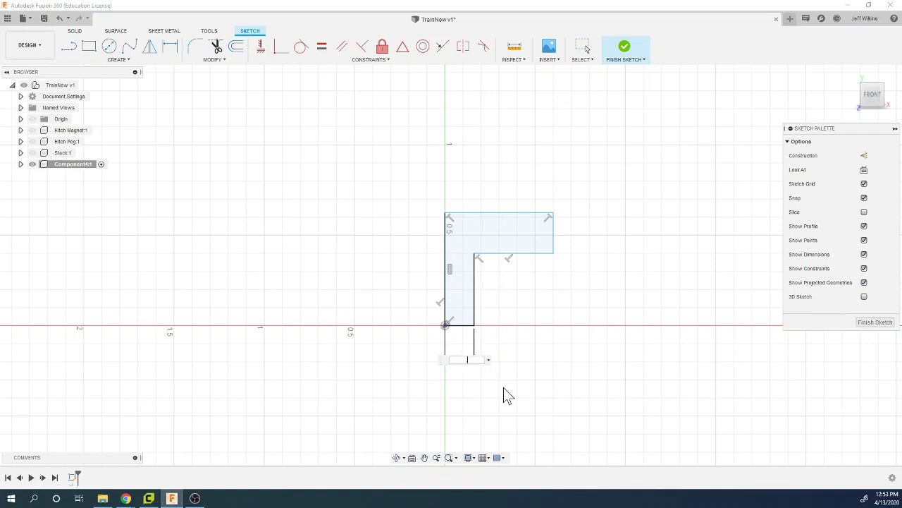
type("125/2")
key("Return")
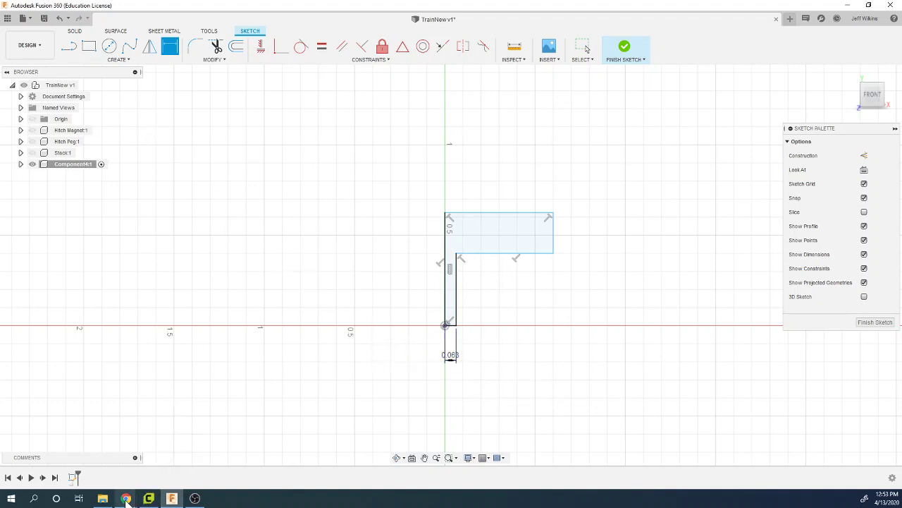
Change the bottom leg width to 0.313 after checking the drawing
mouse_move(125, 499)
left_click(202, 465)
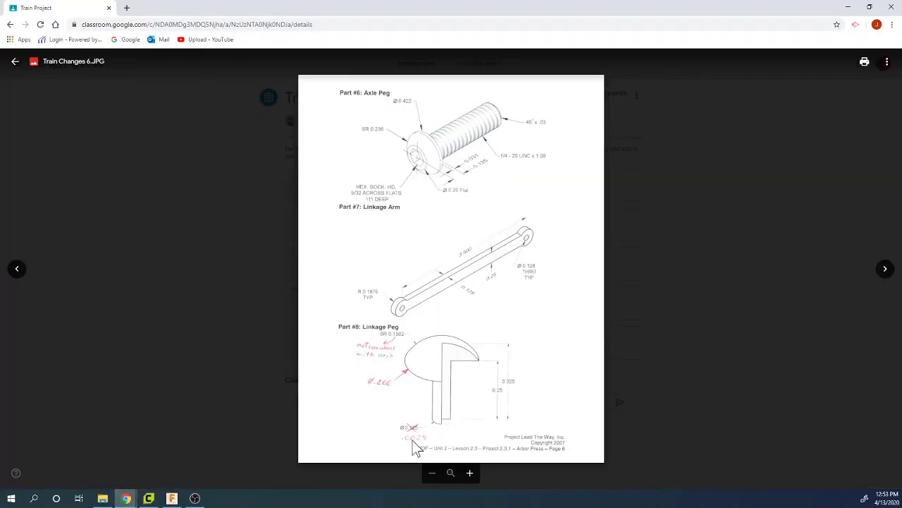
left_click(194, 498)
left_click(457, 361)
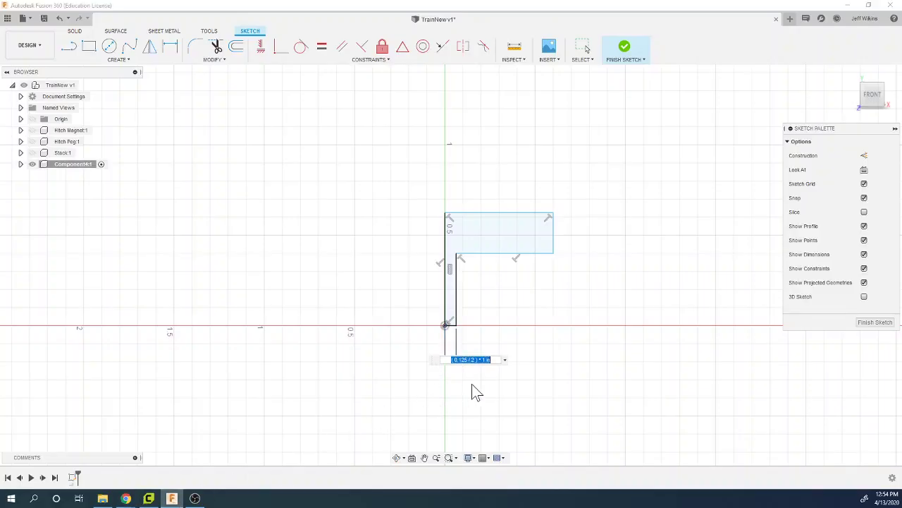
key("BackSpace")
key("Return")
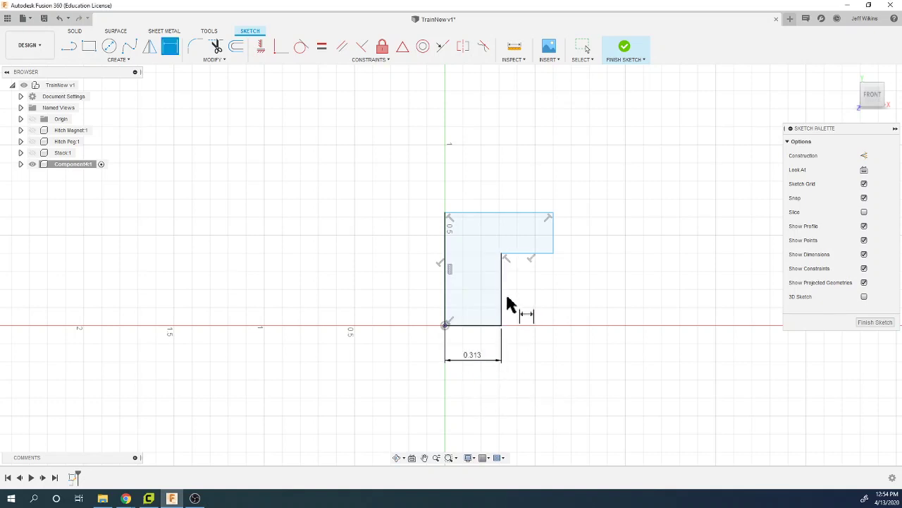
Draw a rectangle right of the profile and dimension the left edge to 0.625 tall
key("r")
left_click(501, 253)
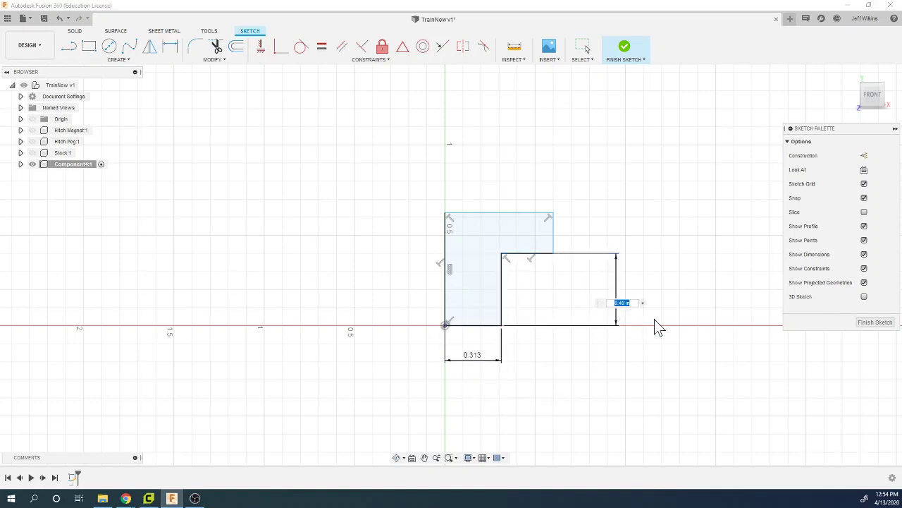
key("Return")
key("d")
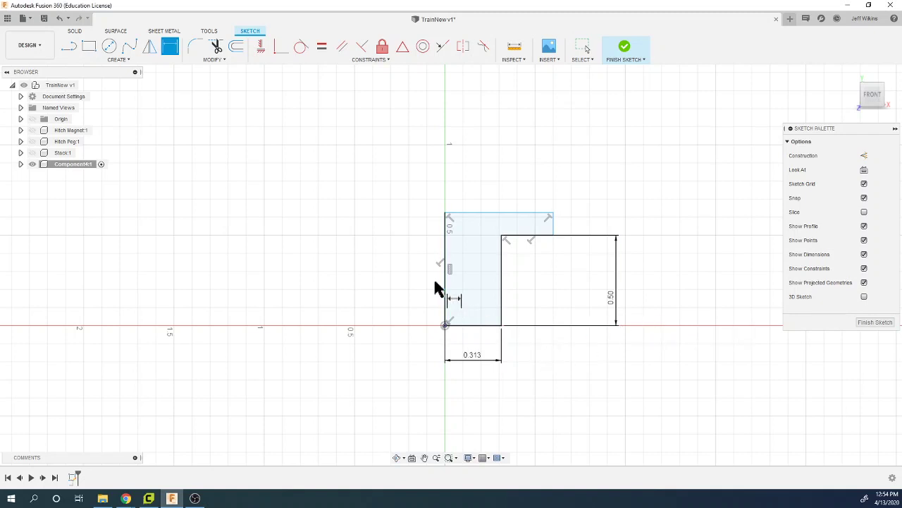
left_click(445, 292)
left_click(383, 323)
type(".825")
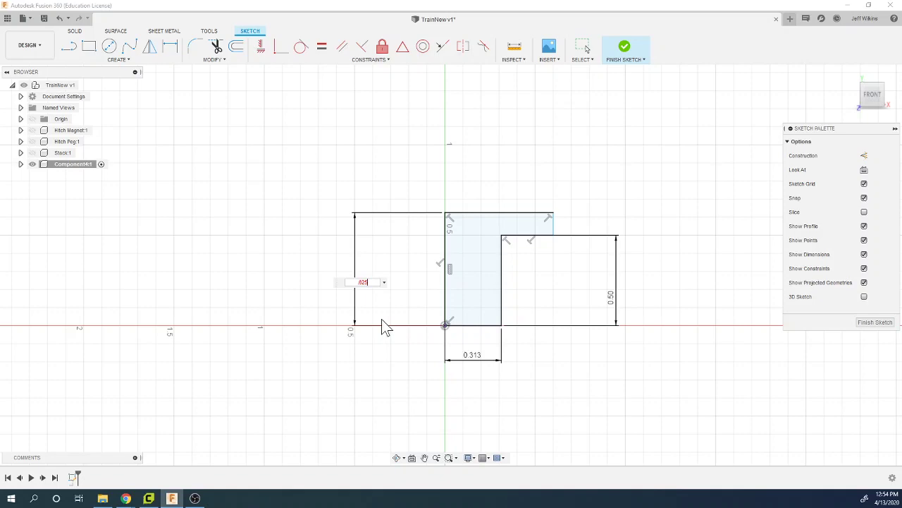
key("Return")
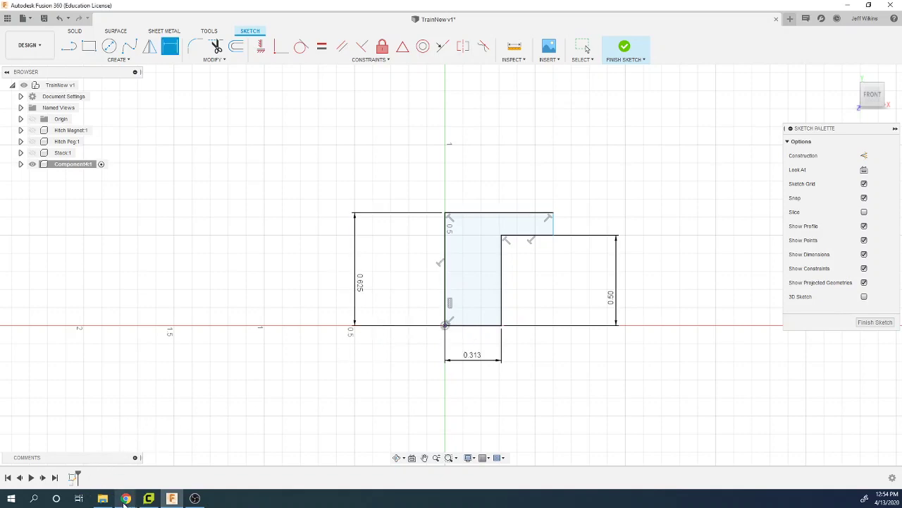
Change the 0.50 height dimension to 0.25 per the drawing
mouse_move(125, 499)
left_click(169, 461)
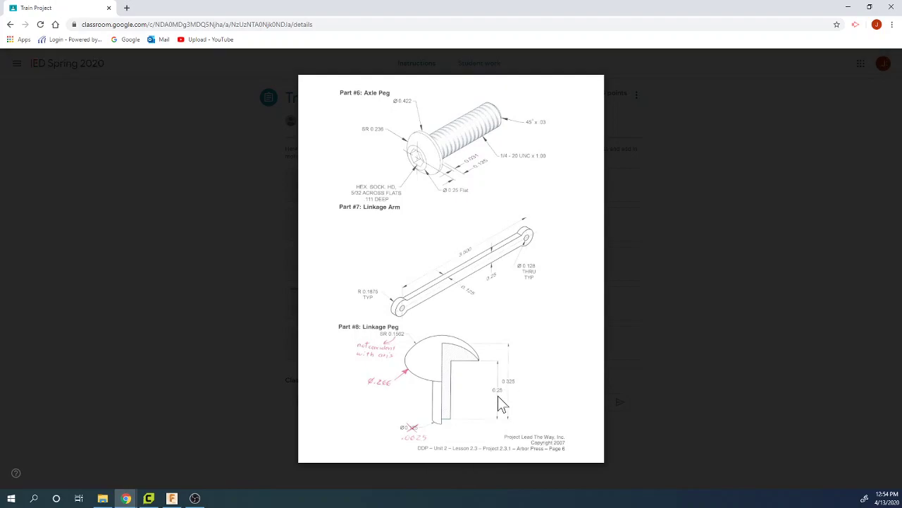
left_click(172, 499)
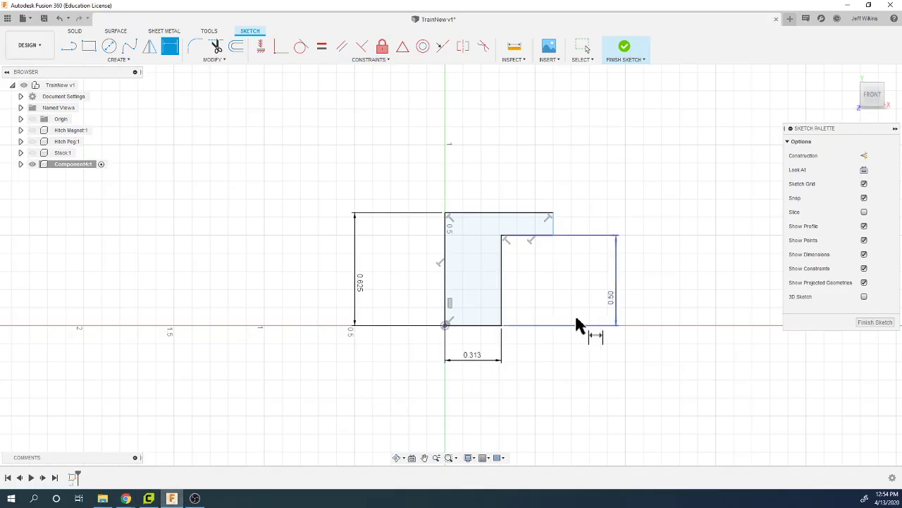
double_click(611, 297)
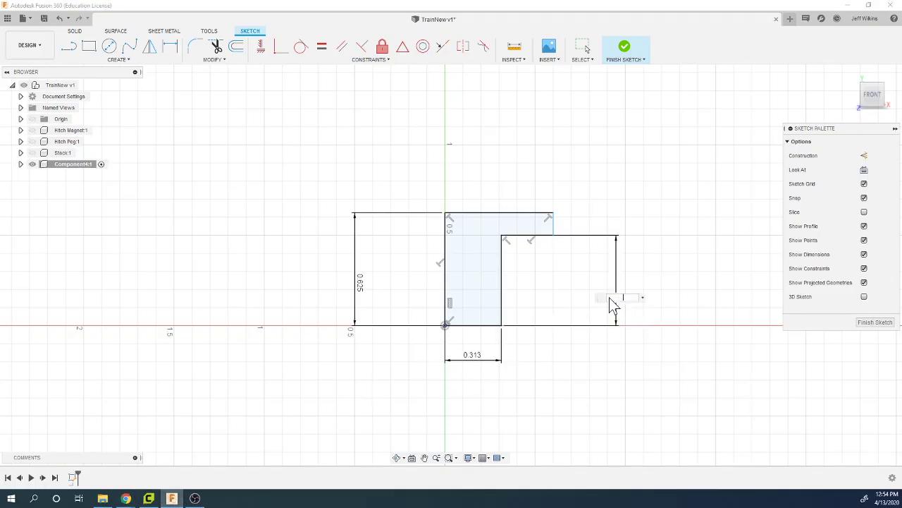
type(".25")
key("Return")
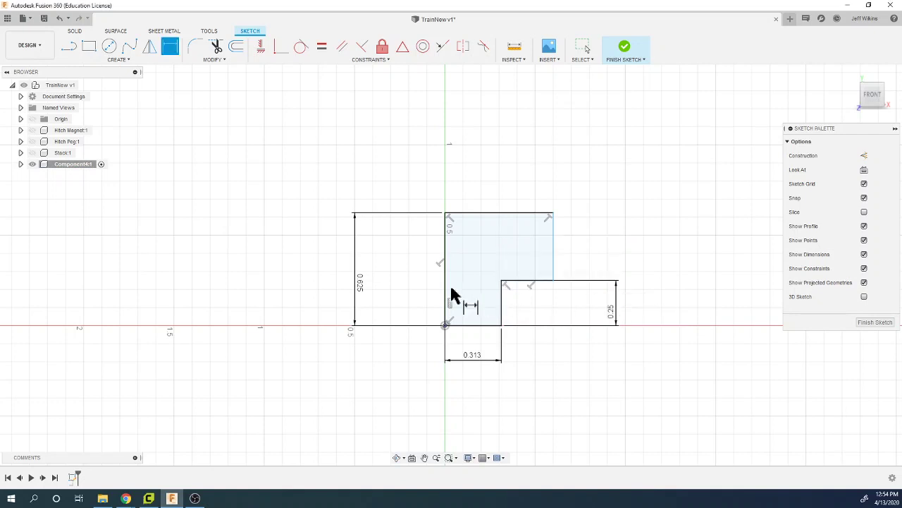